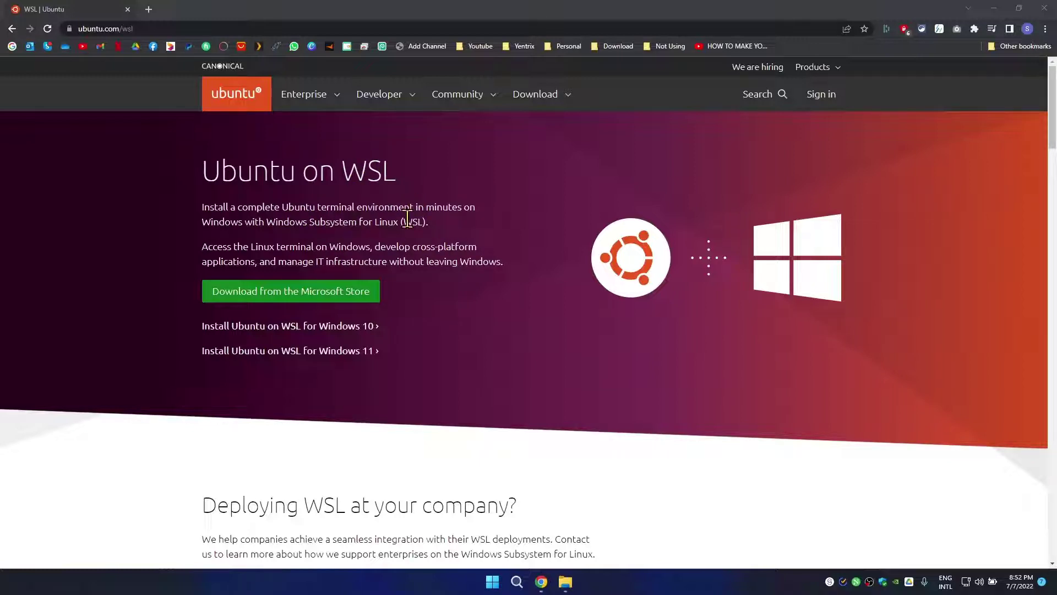
Step: Minimize Chrome and launch Control Panel from a Start search
{"action": "left_click", "coordinate": [994, 8]}
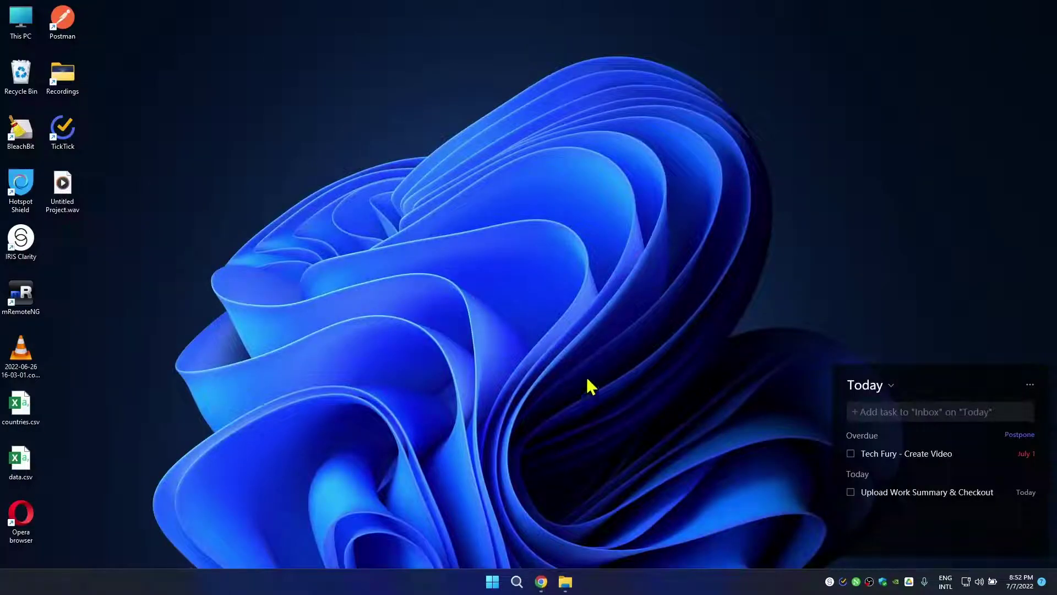
{"action": "left_click", "coordinate": [516, 581]}
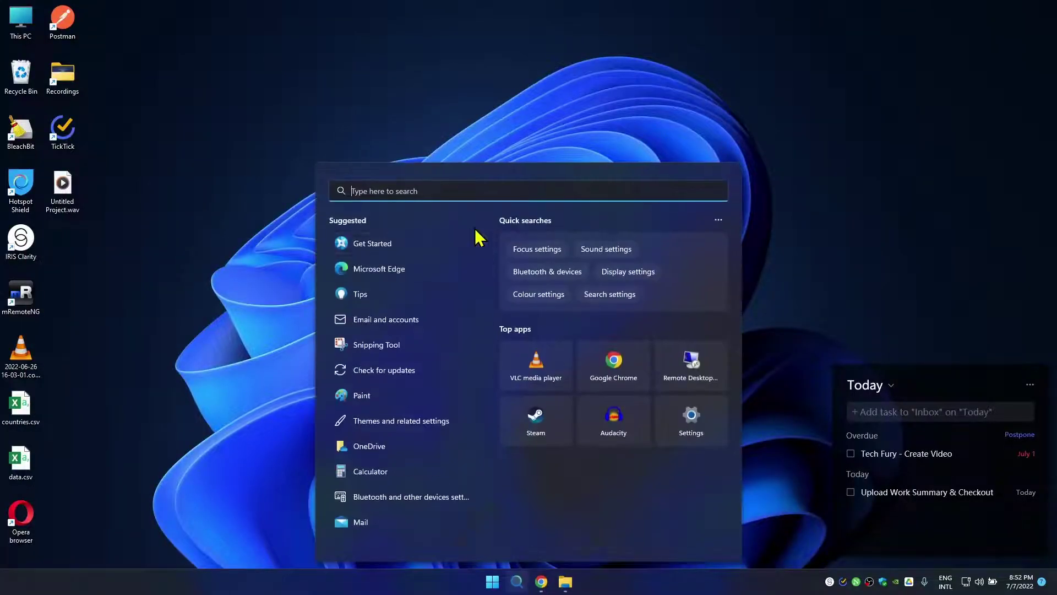
{"action": "type", "text": "control Panel"}
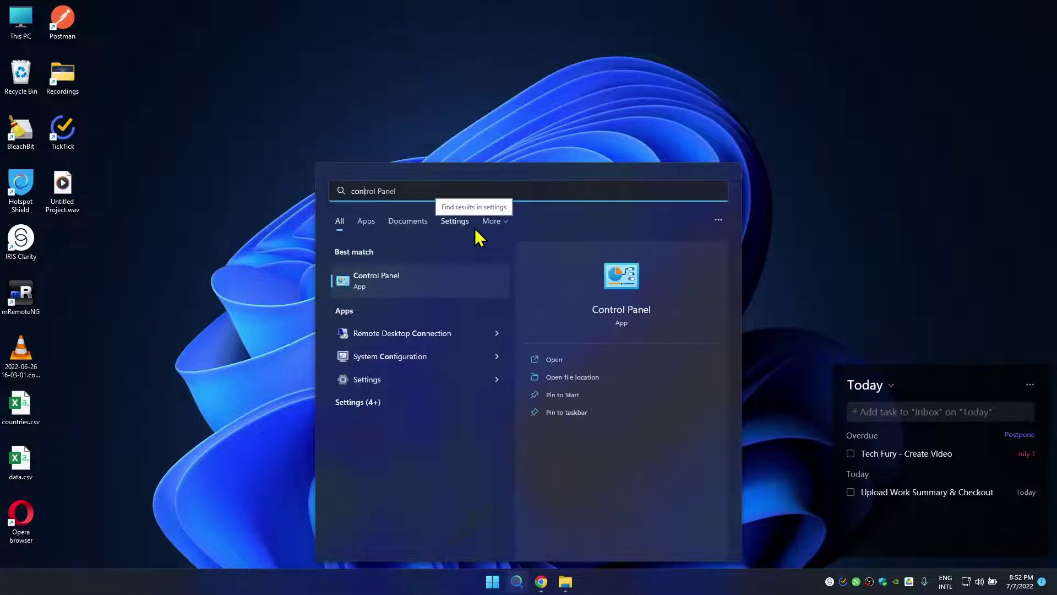
{"action": "left_click", "coordinate": [441, 293]}
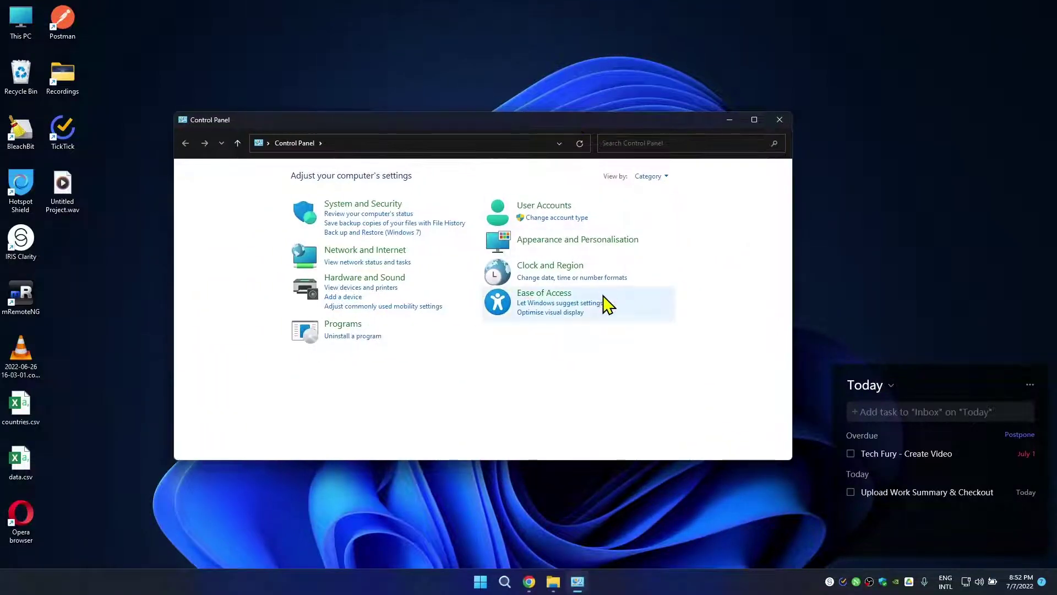
Step: Keep the category view and go to Programs > Programs and Features
{"action": "left_click", "coordinate": [653, 179]}
{"action": "left_click", "coordinate": [633, 349]}
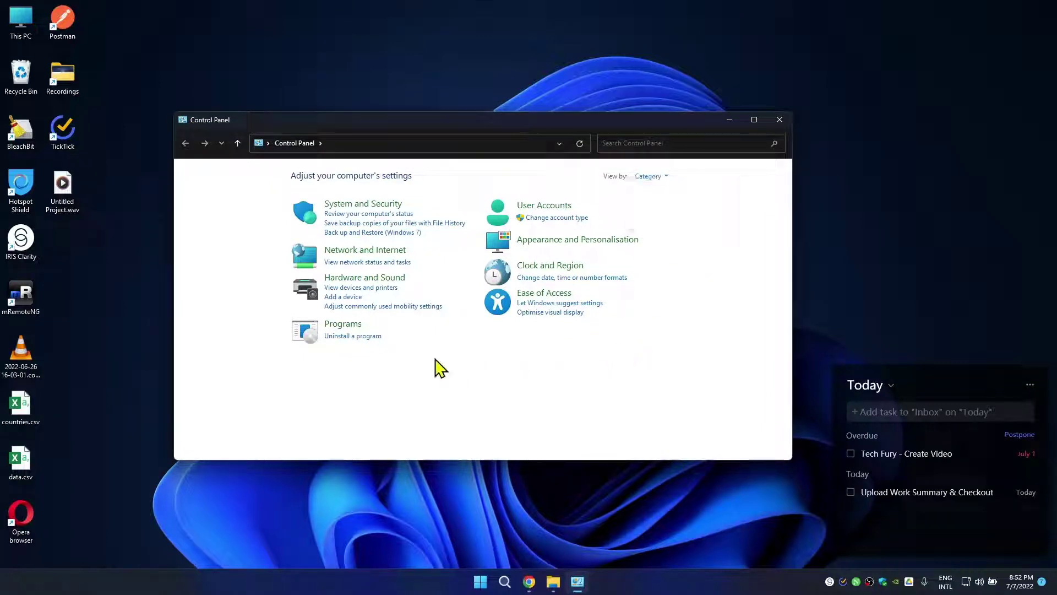
{"action": "left_click", "coordinate": [342, 326]}
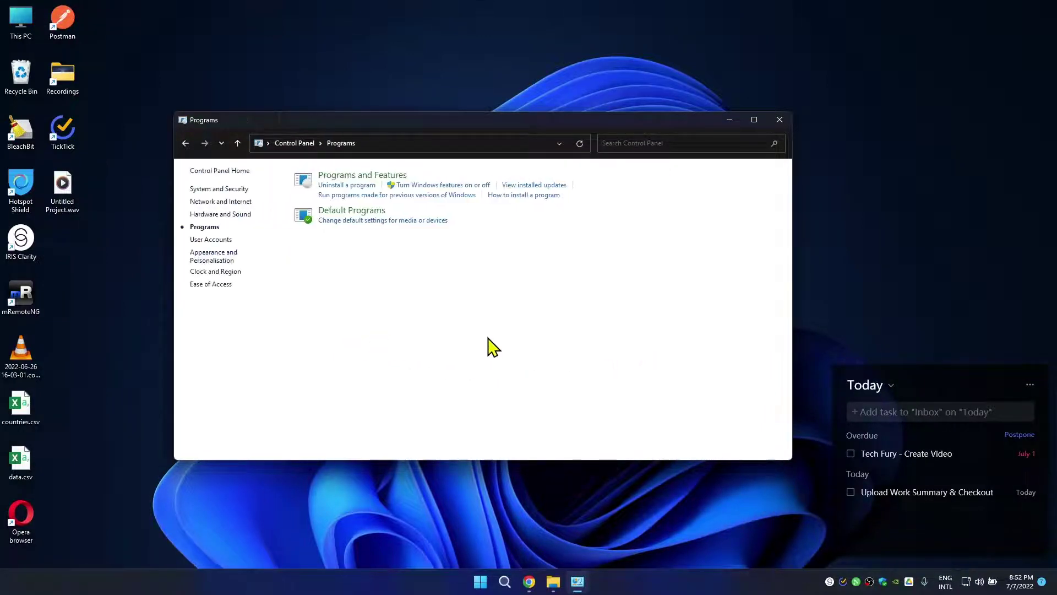
{"action": "left_click", "coordinate": [389, 175]}
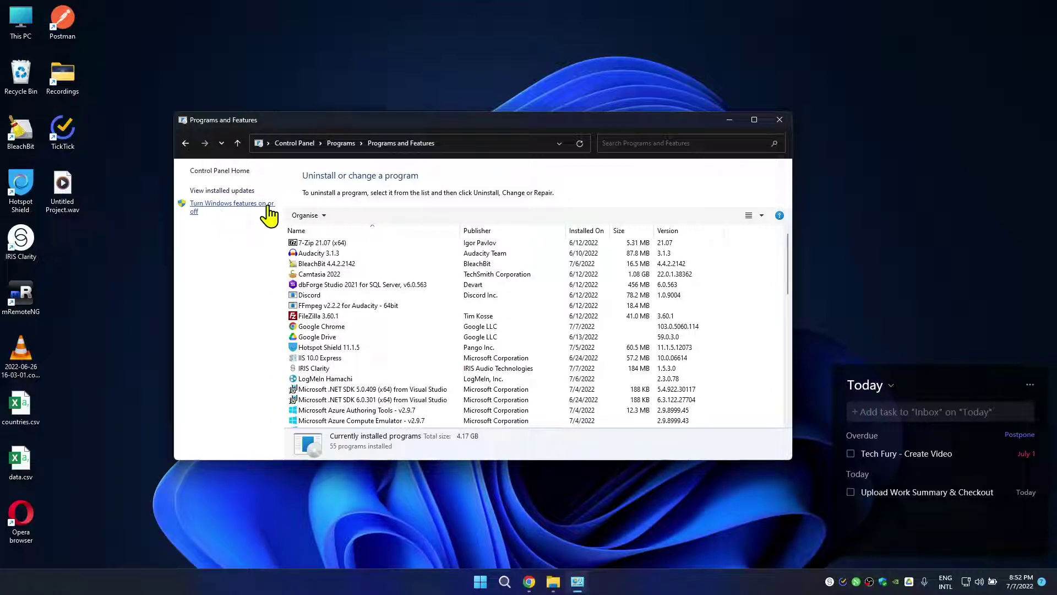
Step: Tick Windows Subsystem for Linux in Windows Features and confirm with OK
{"action": "left_click", "coordinate": [245, 214]}
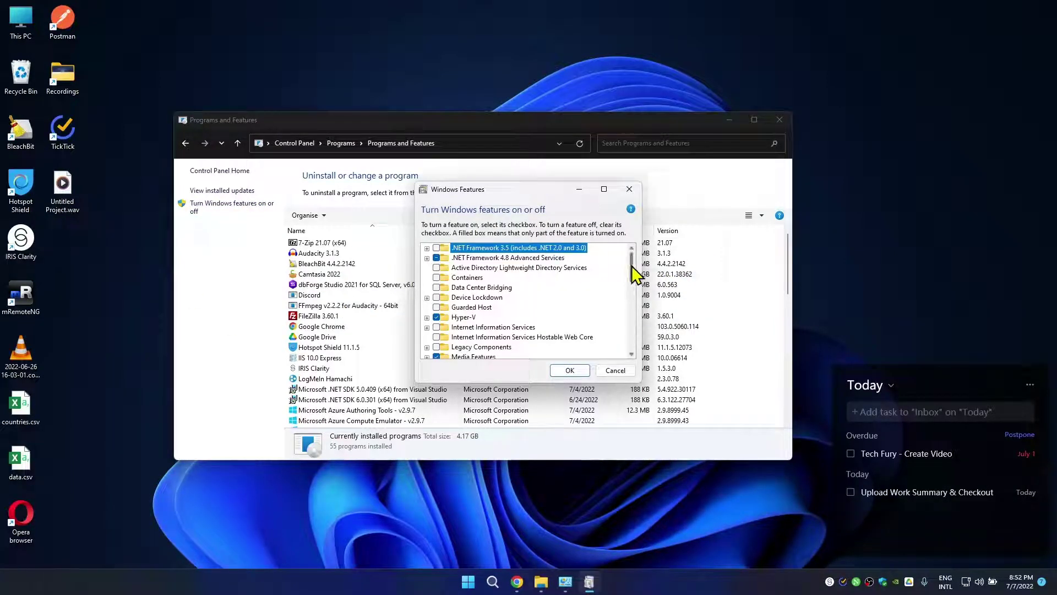
{"action": "left_click_drag", "start_coordinate": [632, 266], "coordinate": [635, 337]}
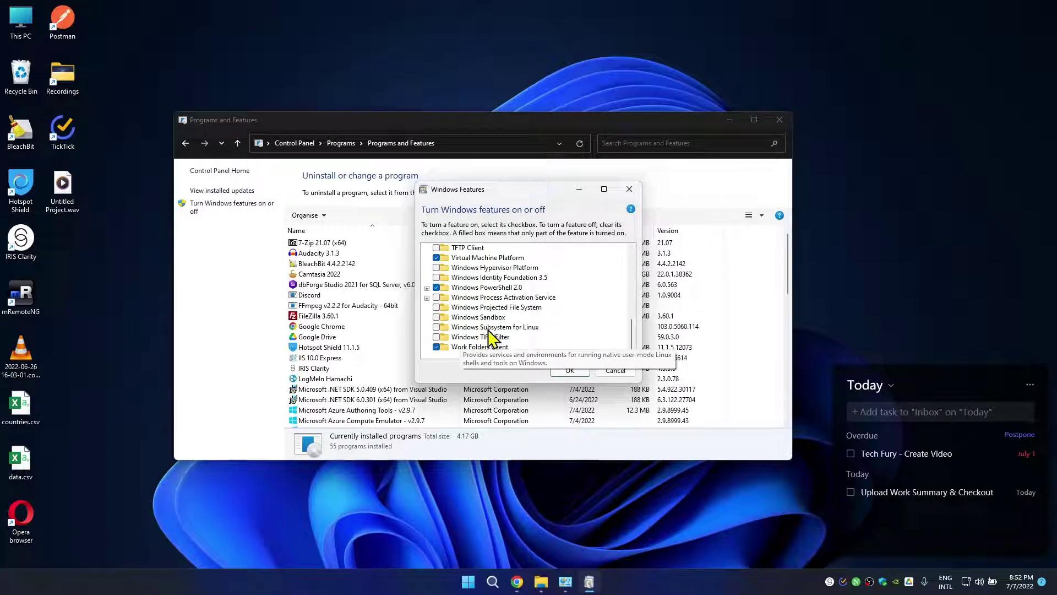
{"action": "left_click", "coordinate": [437, 327]}
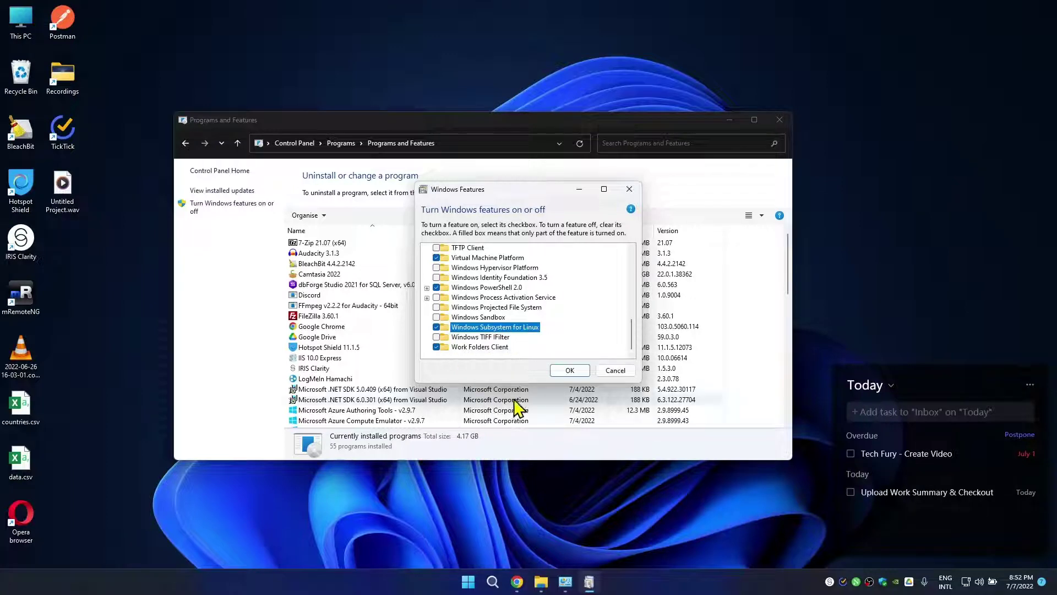
{"action": "left_click", "coordinate": [577, 375]}
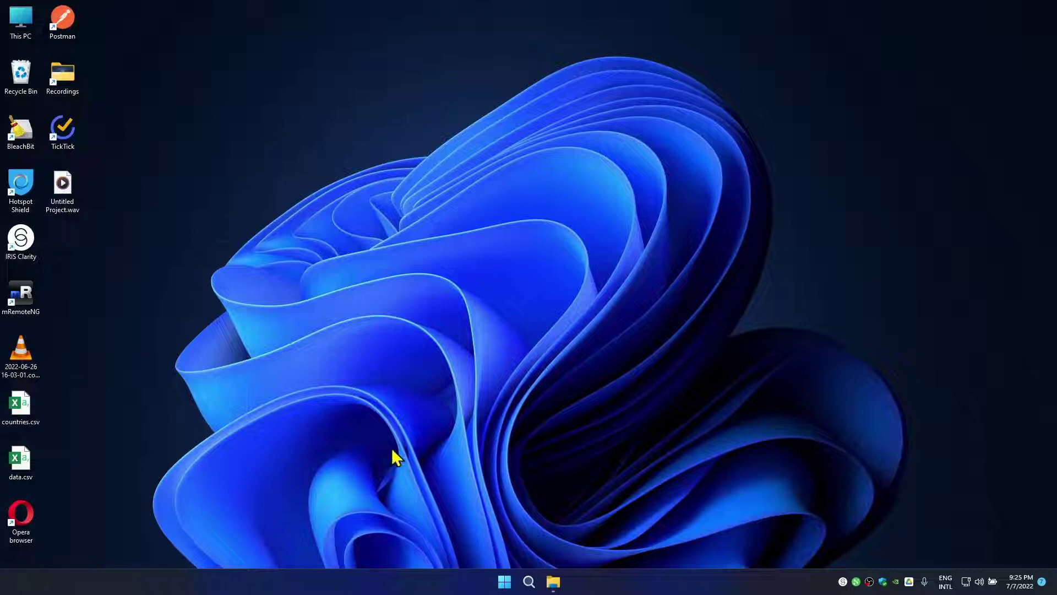
Step: Launch Microsoft Store from a Start search for 'store'
{"action": "left_click", "coordinate": [530, 581]}
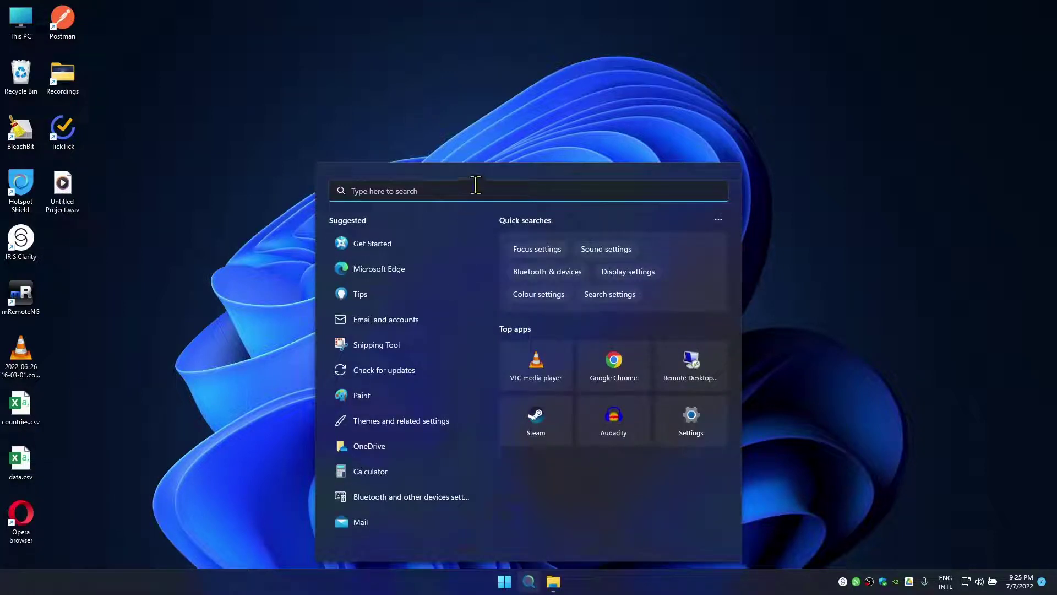
{"action": "type", "text": "store"}
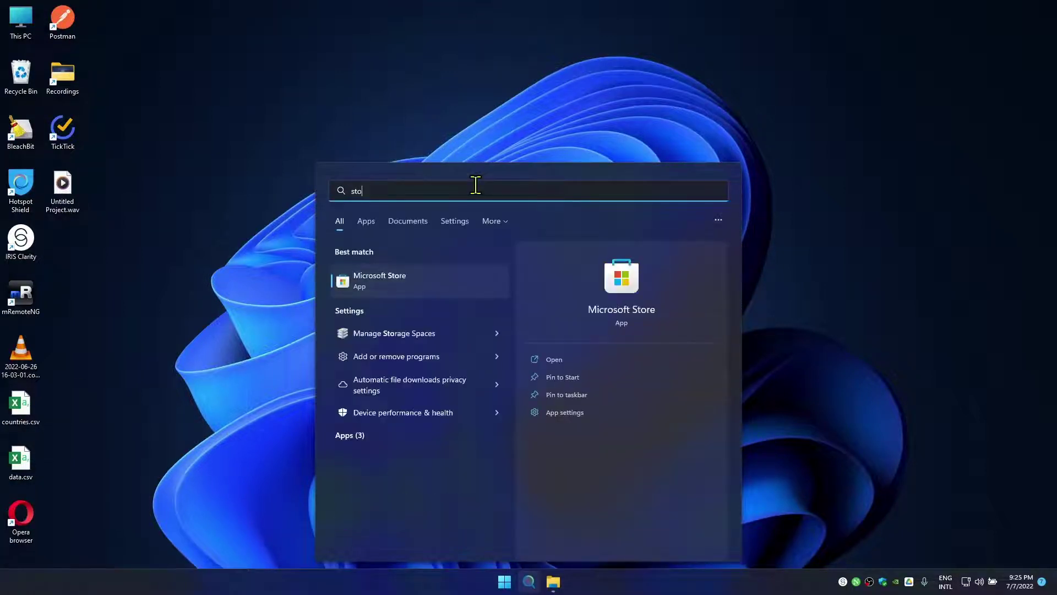
{"action": "left_click", "coordinate": [408, 283]}
{"action": "left_click_drag", "start_coordinate": [544, 14], "coordinate": [445, 62]}
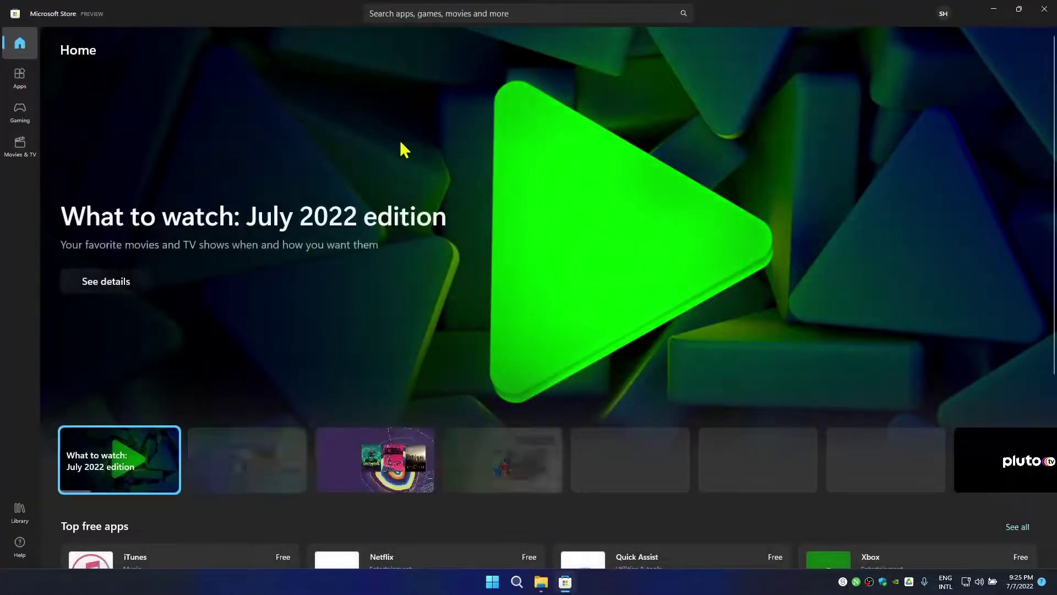
Step: Search the Store for 'linux' and browse the distribution results
{"action": "left_click", "coordinate": [414, 13]}
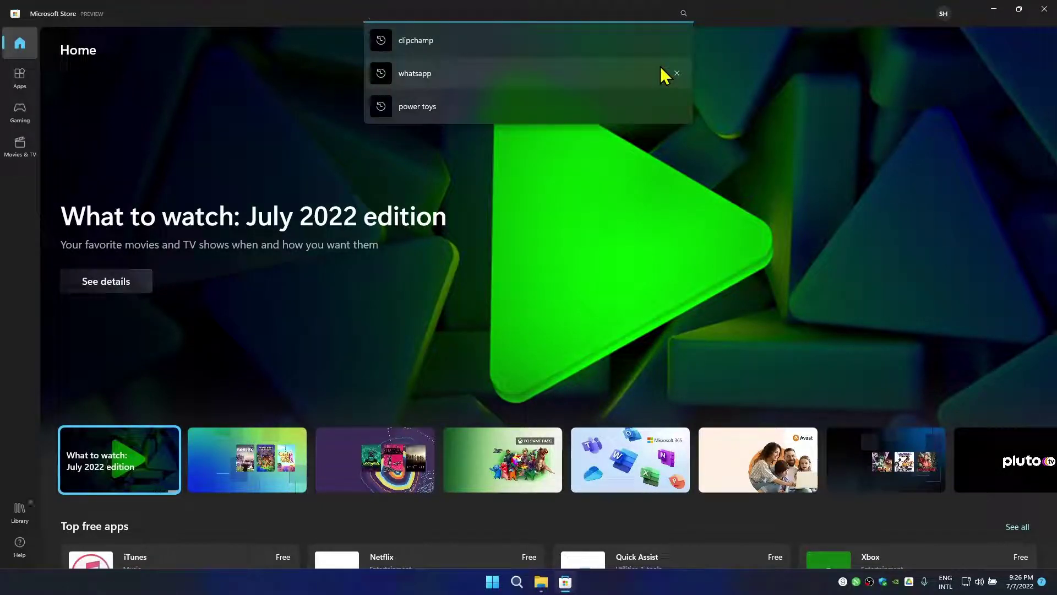
{"action": "type", "text": "linux"}
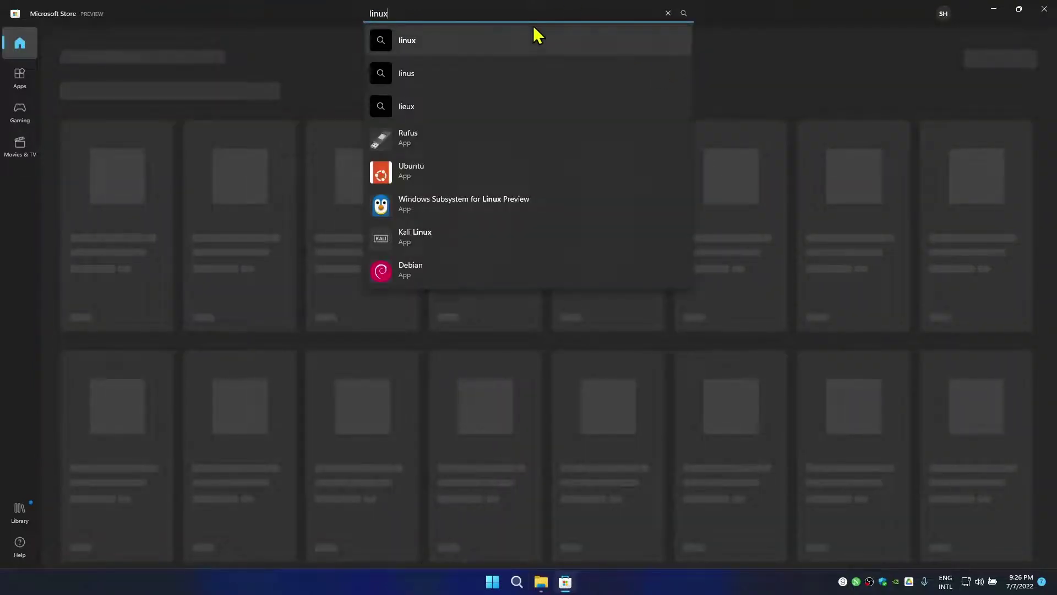
{"action": "left_click", "coordinate": [519, 40]}
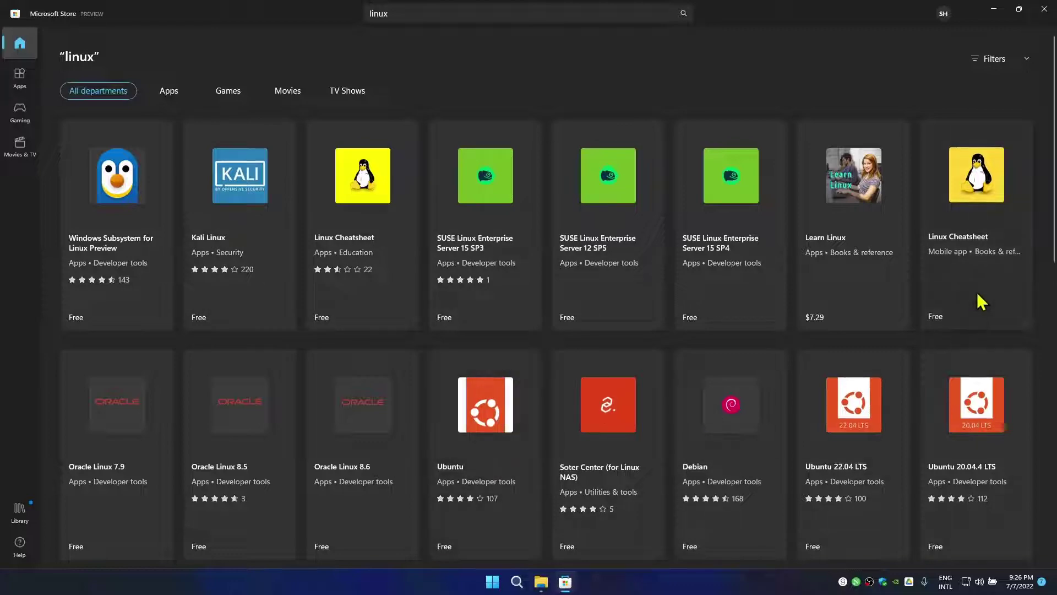
{"action": "scroll", "coordinate": [757, 341], "scroll_direction": "down", "scroll_amount": 3}
{"action": "scroll", "coordinate": [758, 341], "scroll_direction": "down", "scroll_amount": 2}
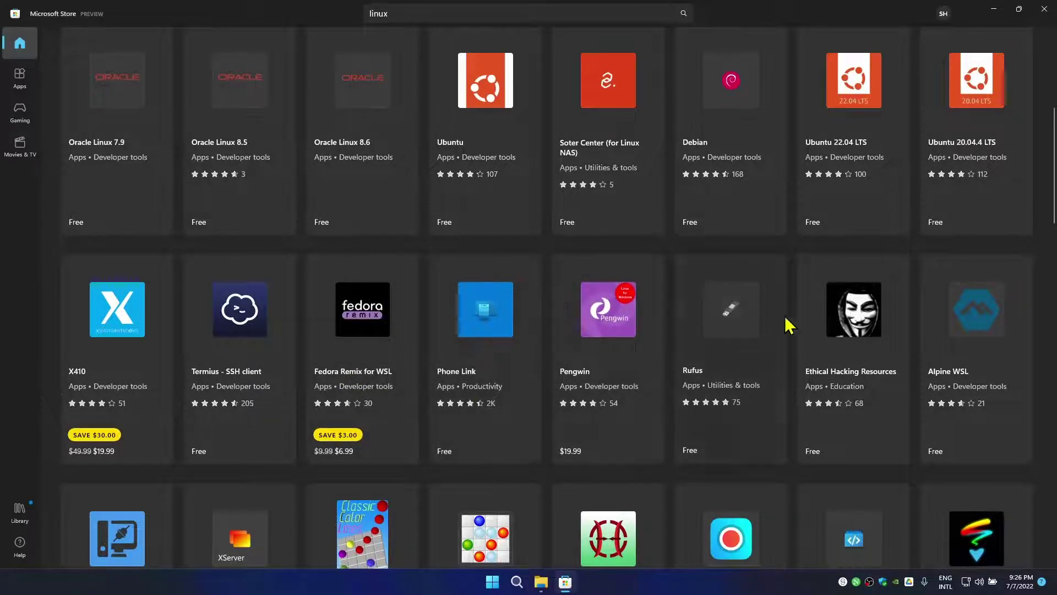
{"action": "scroll", "coordinate": [434, 358], "scroll_direction": "up", "scroll_amount": 6}
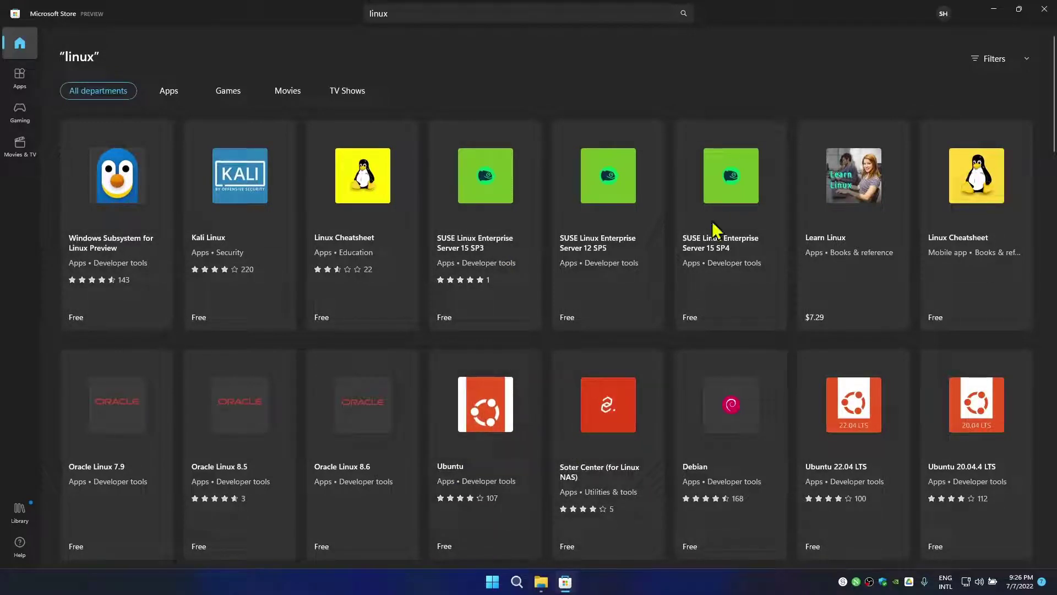
Step: Find the Ubuntu app by Canonical Group Limited and install it with Get
{"action": "left_click", "coordinate": [455, 16]}
{"action": "type", "text": "ubuntu"}
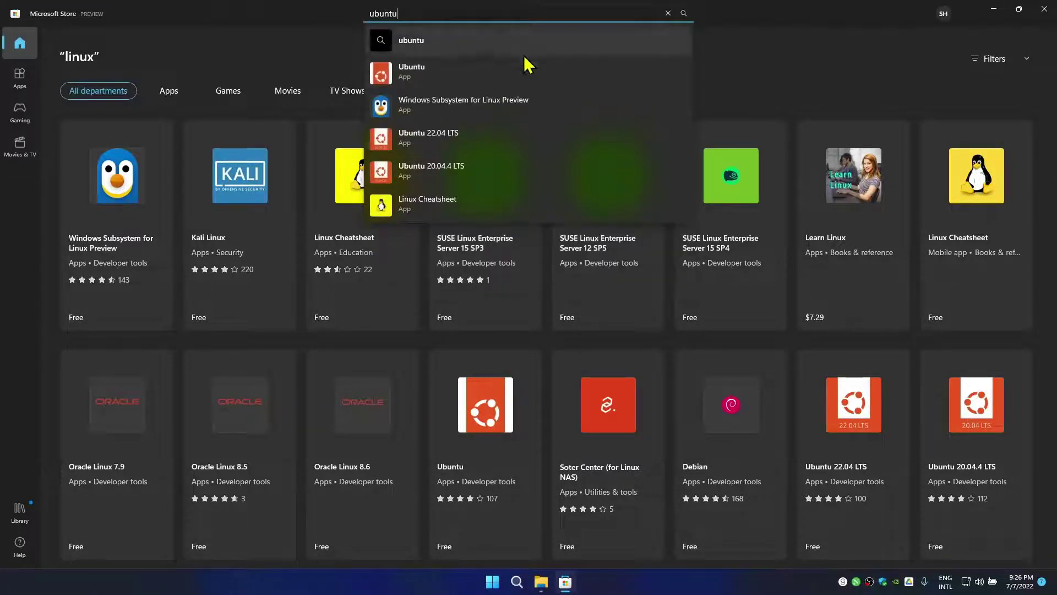
{"action": "left_click", "coordinate": [470, 72]}
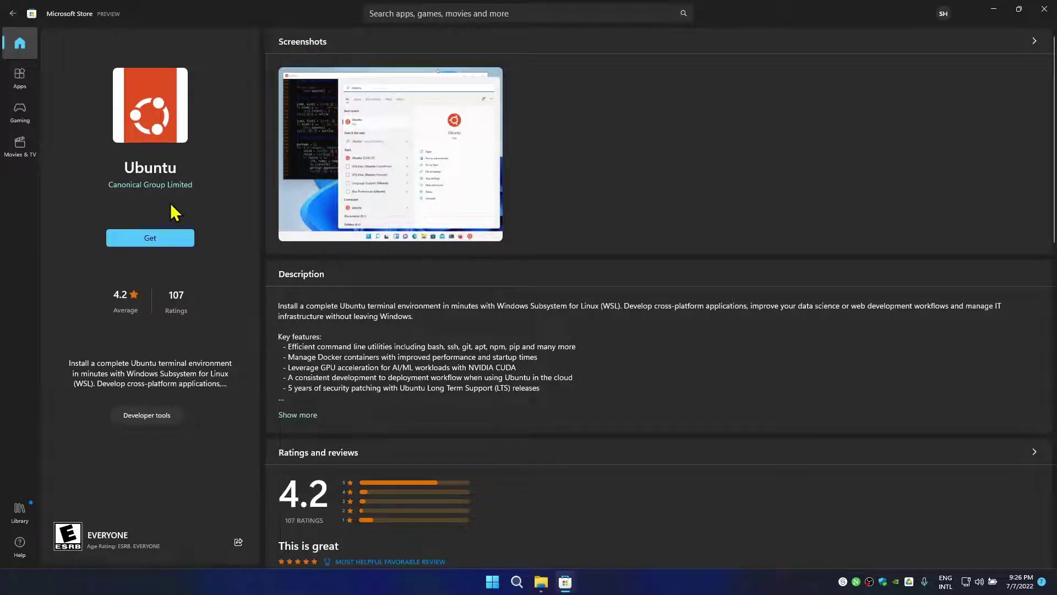
{"action": "left_click", "coordinate": [162, 241]}
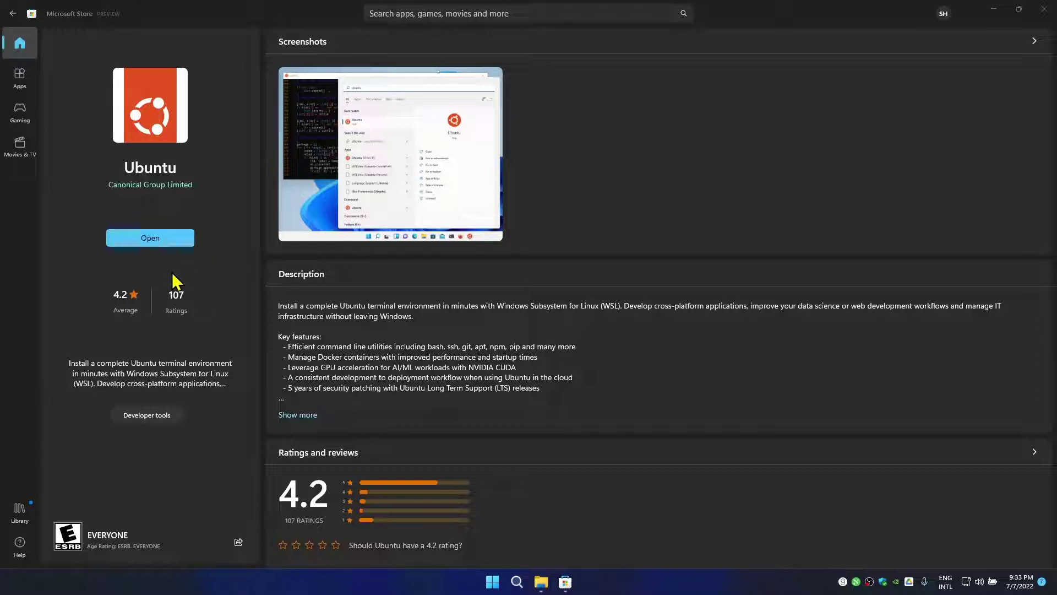
Step: Launch Ubuntu, widen its console, and copy the aka.ms/wsl2kernel link from the error
{"action": "left_click", "coordinate": [160, 239]}
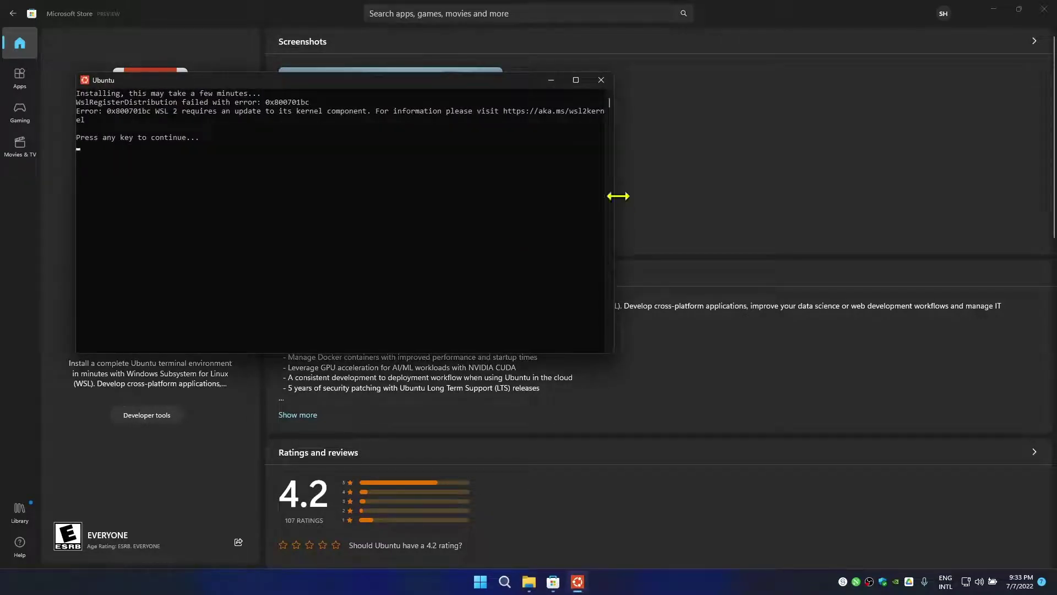
{"action": "left_click_drag", "start_coordinate": [616, 196], "coordinate": [741, 196]}
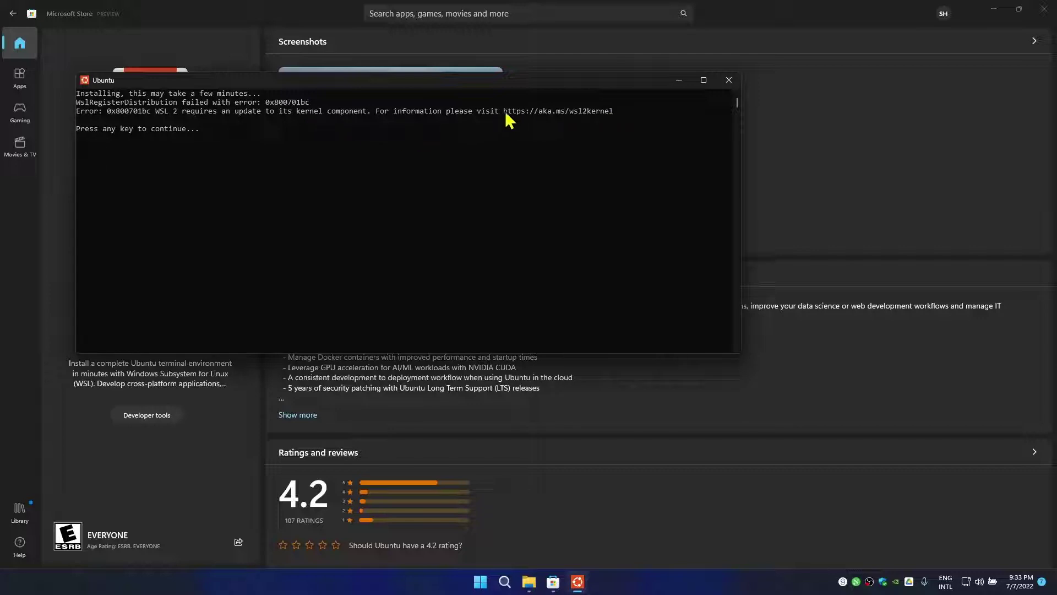
{"action": "left_click_drag", "start_coordinate": [504, 111], "coordinate": [612, 113]}
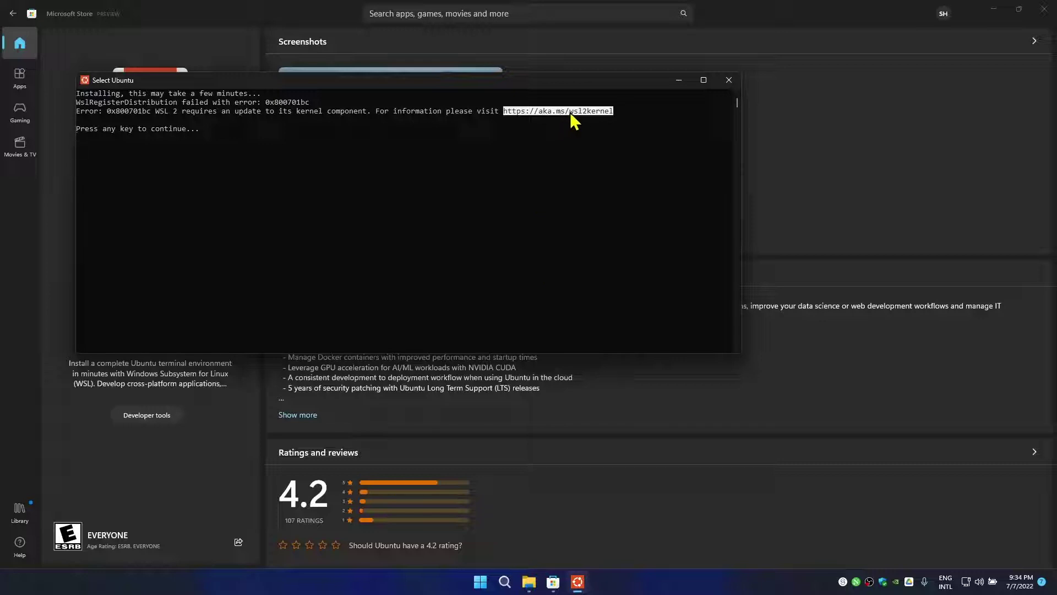
{"action": "key", "text": "ctrl+c"}
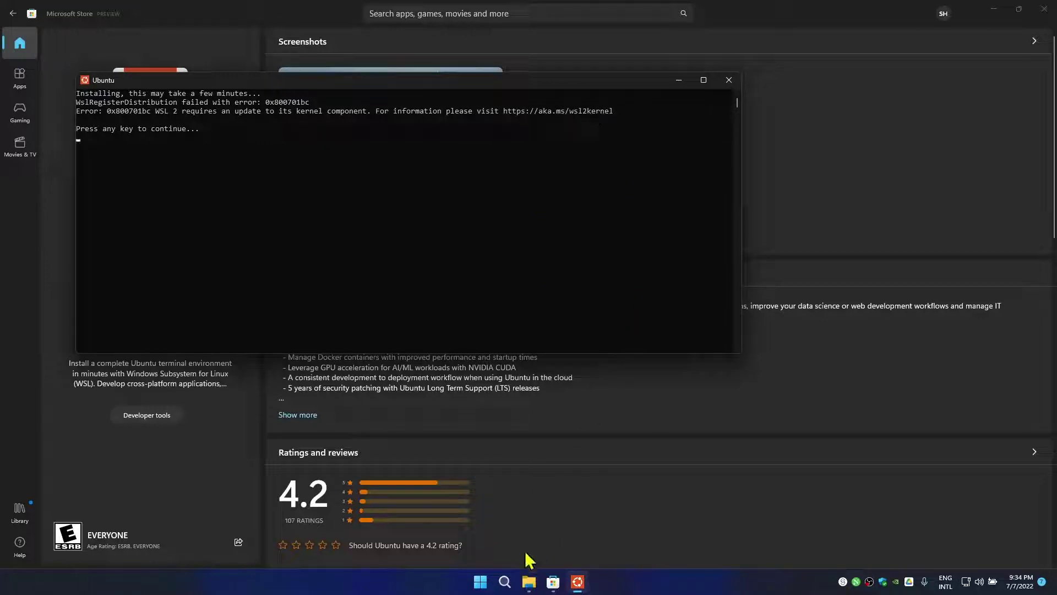
Step: In maximized Chrome, load aka.ms/wsl2kernel and download the wsl_update_x64.msi kernel package
{"action": "left_click", "coordinate": [480, 582]}
{"action": "left_click", "coordinate": [401, 265]}
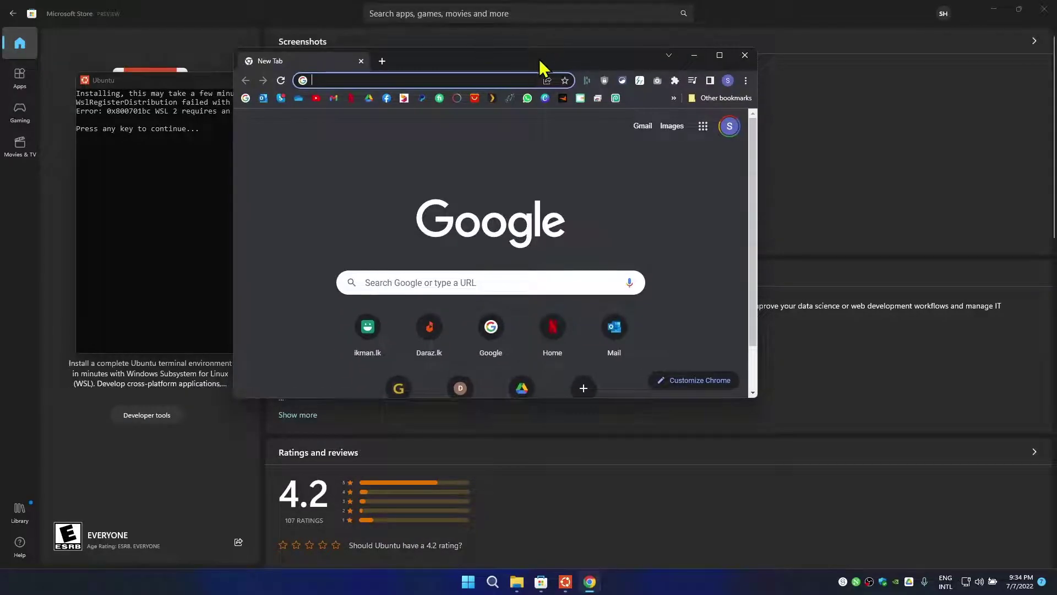
{"action": "left_click_drag", "start_coordinate": [539, 58], "coordinate": [631, 55]}
{"action": "double_click", "coordinate": [631, 55]}
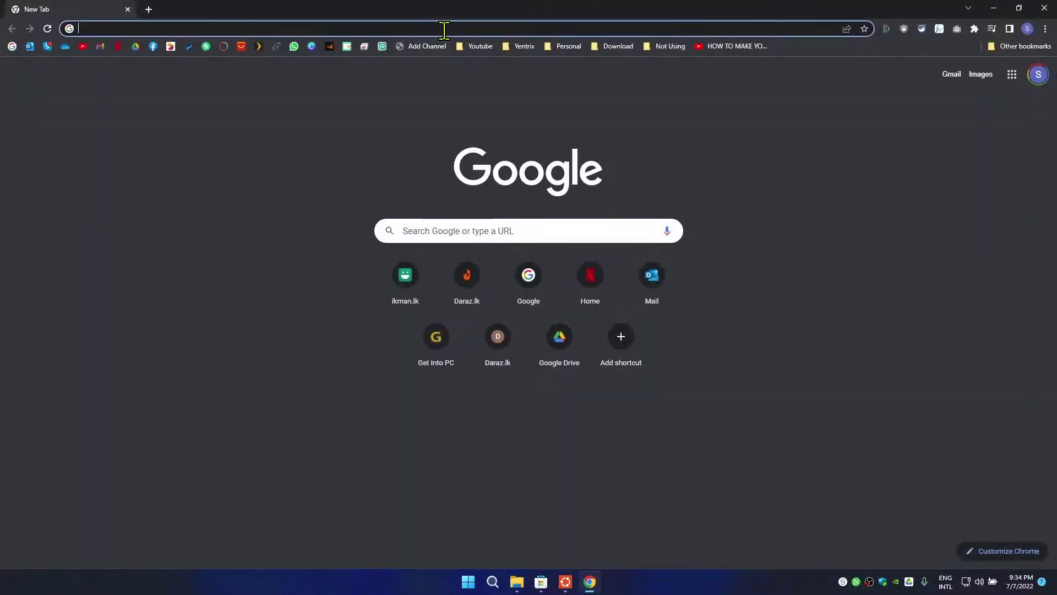
{"action": "key", "text": "ctrl+v"}
{"action": "key", "text": "Return"}
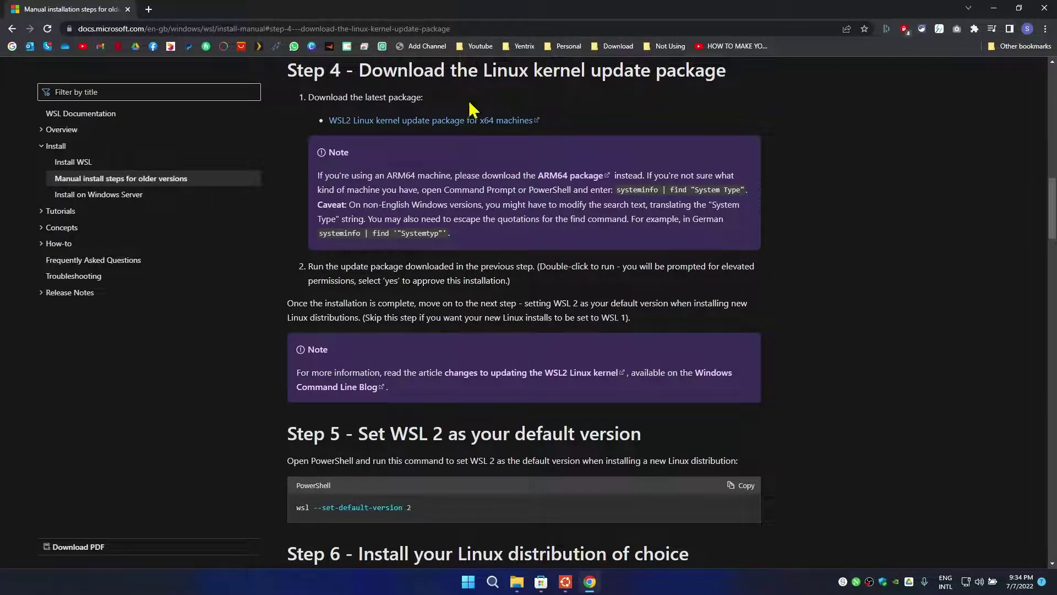
{"action": "left_click", "coordinate": [394, 123]}
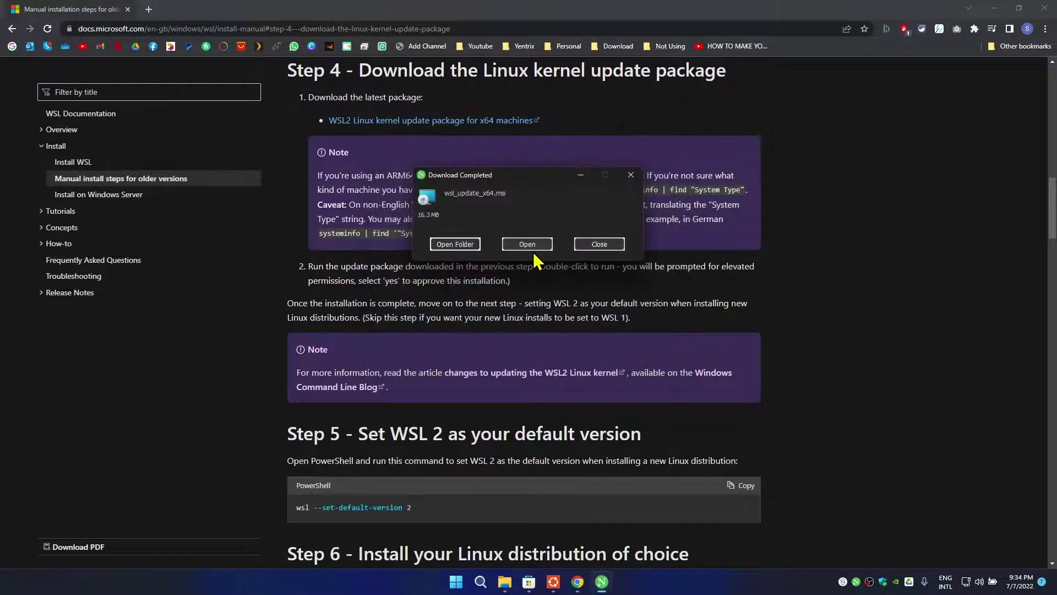
Step: Close the failed Ubuntu console and install the WSL kernel update through Next and Finish
{"action": "left_click", "coordinate": [527, 244]}
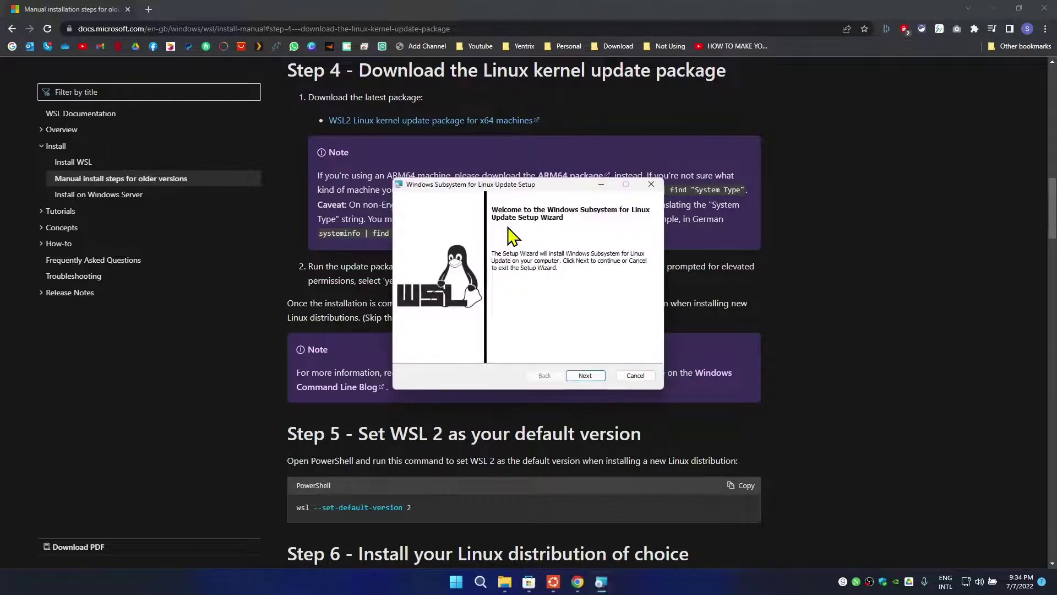
{"action": "left_click", "coordinate": [553, 581]}
{"action": "left_click", "coordinate": [729, 79]}
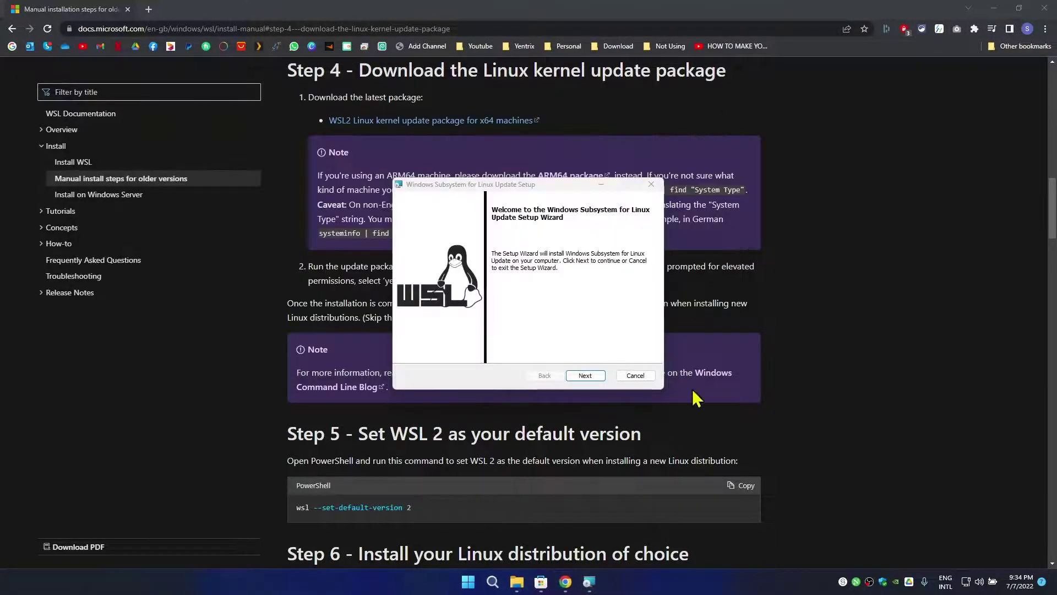
{"action": "left_click", "coordinate": [592, 376]}
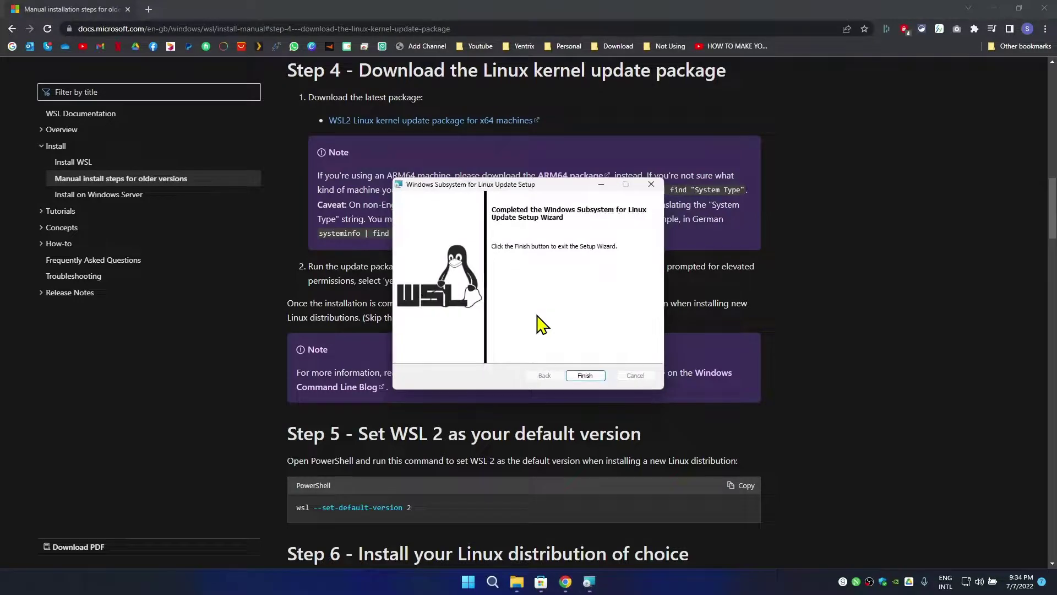
{"action": "left_click", "coordinate": [584, 376]}
{"action": "left_click", "coordinate": [993, 8]}
Step: Relaunch Ubuntu and create the default UNIX user with a username and password
{"action": "left_click", "coordinate": [176, 241]}
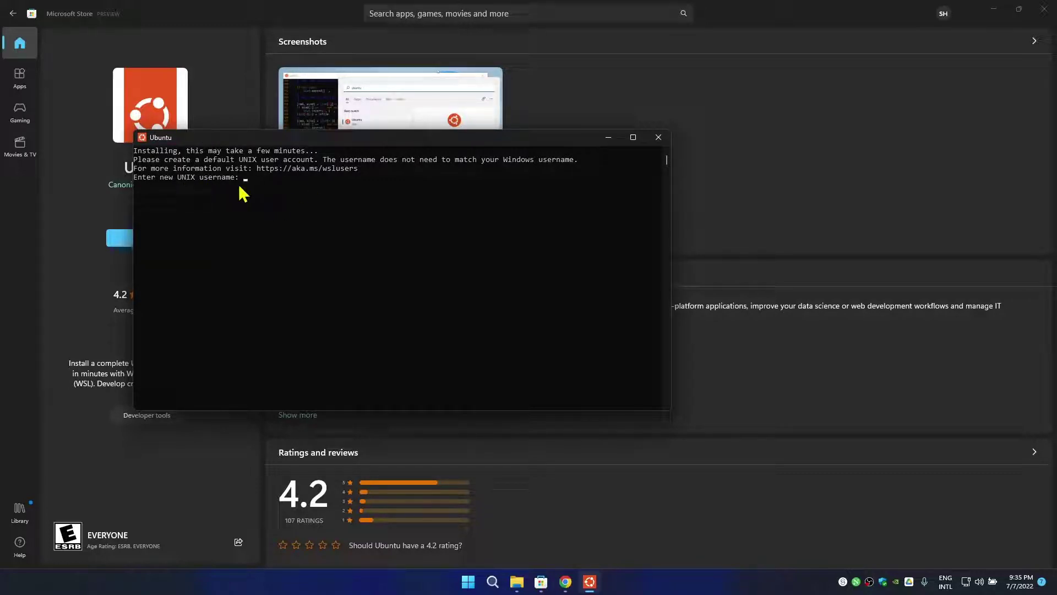
{"action": "type", "text": "techfury"}
{"action": "key", "text": "Return"}
{"action": "key", "text": "Return"}
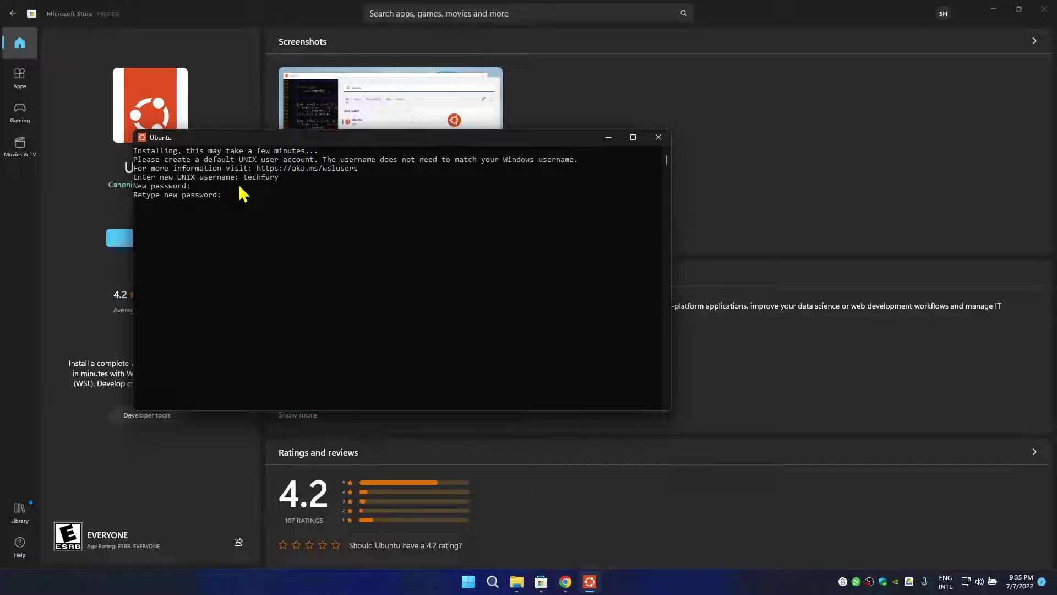
{"action": "key", "text": "Return"}
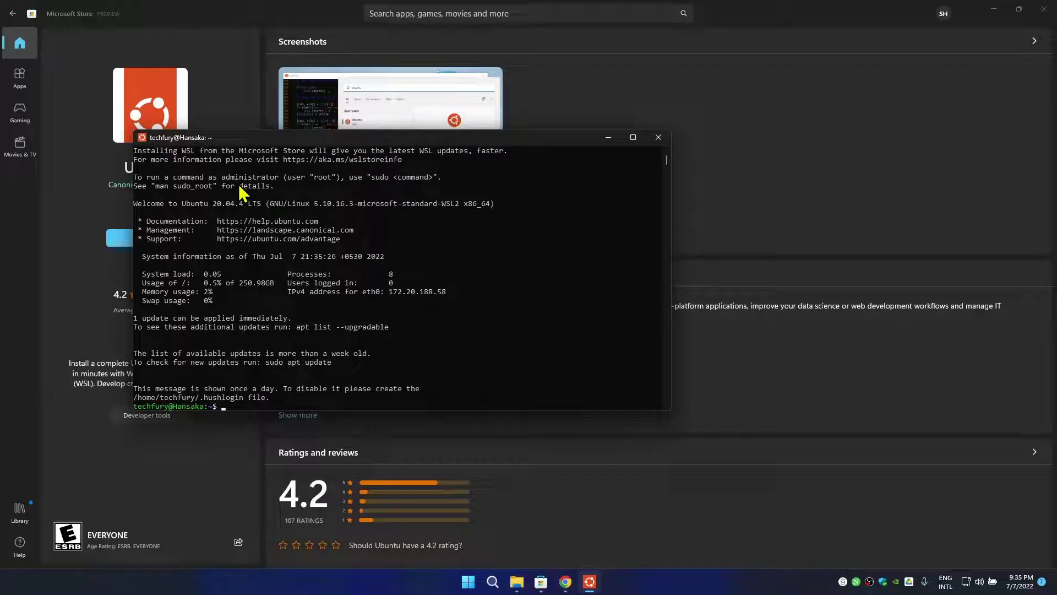
Step: Run ls and ls /mnt/ in the Ubuntu terminal to show drives c, d, e and wsl
{"action": "left_click", "coordinate": [993, 10]}
{"action": "left_click_drag", "start_coordinate": [483, 138], "coordinate": [587, 118]}
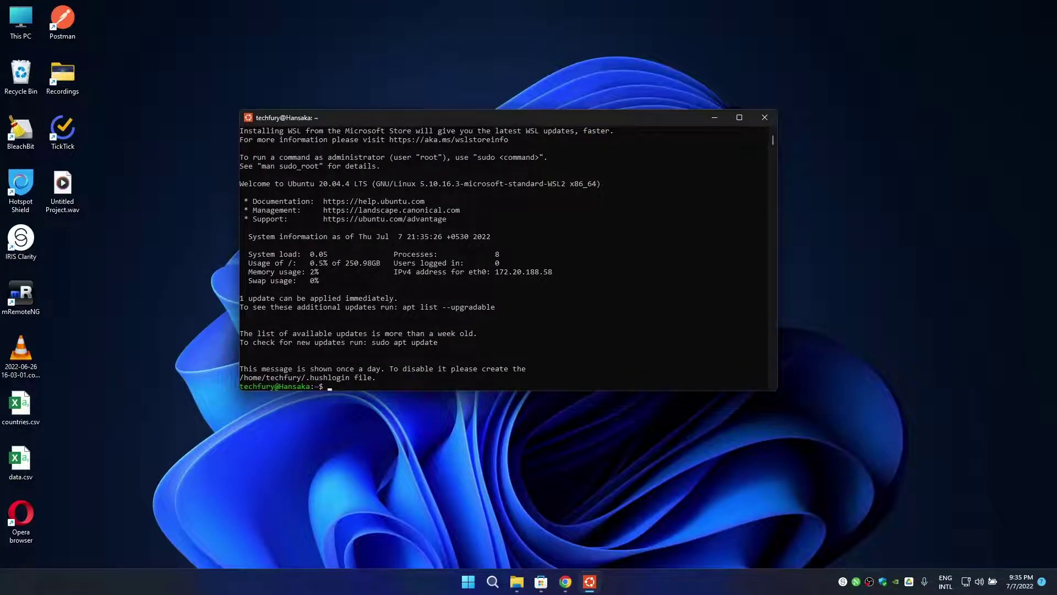
{"action": "left_click", "coordinate": [373, 297]}
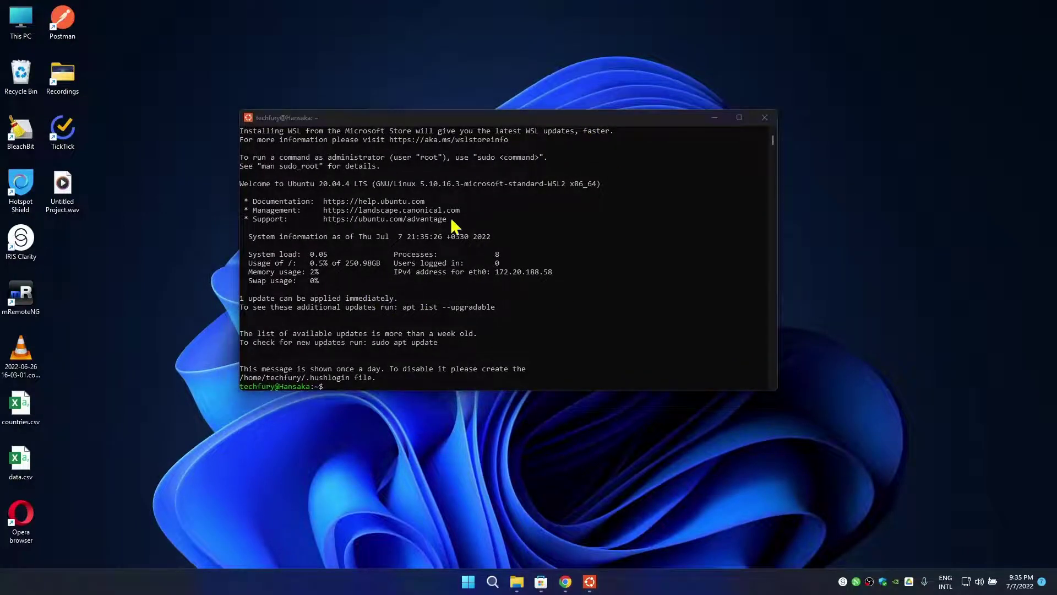
{"action": "left_click_drag", "start_coordinate": [517, 120], "coordinate": [514, 103]}
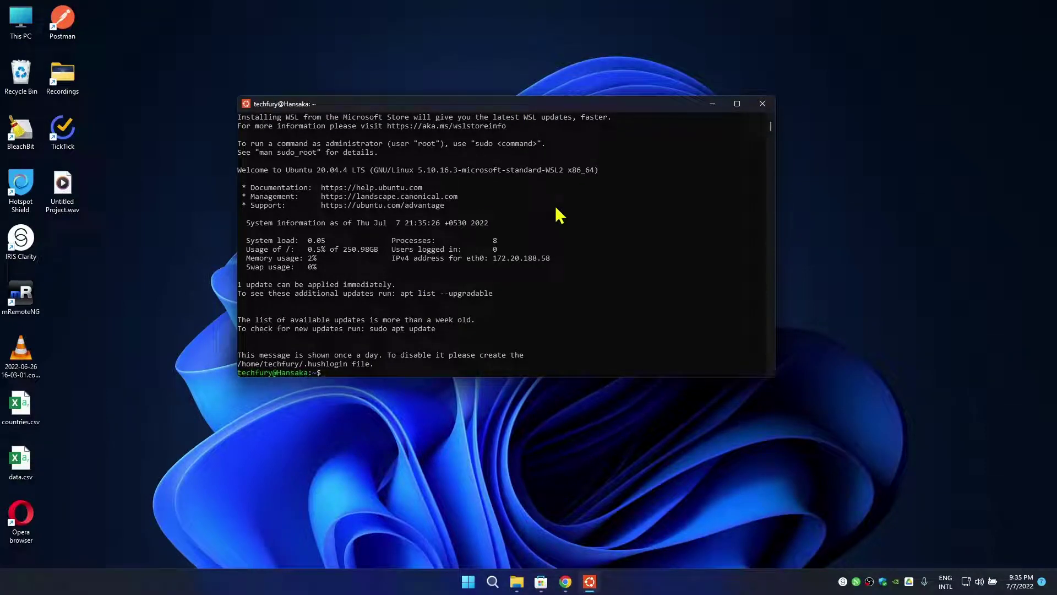
{"action": "type", "text": "ls"}
{"action": "key", "text": "Return"}
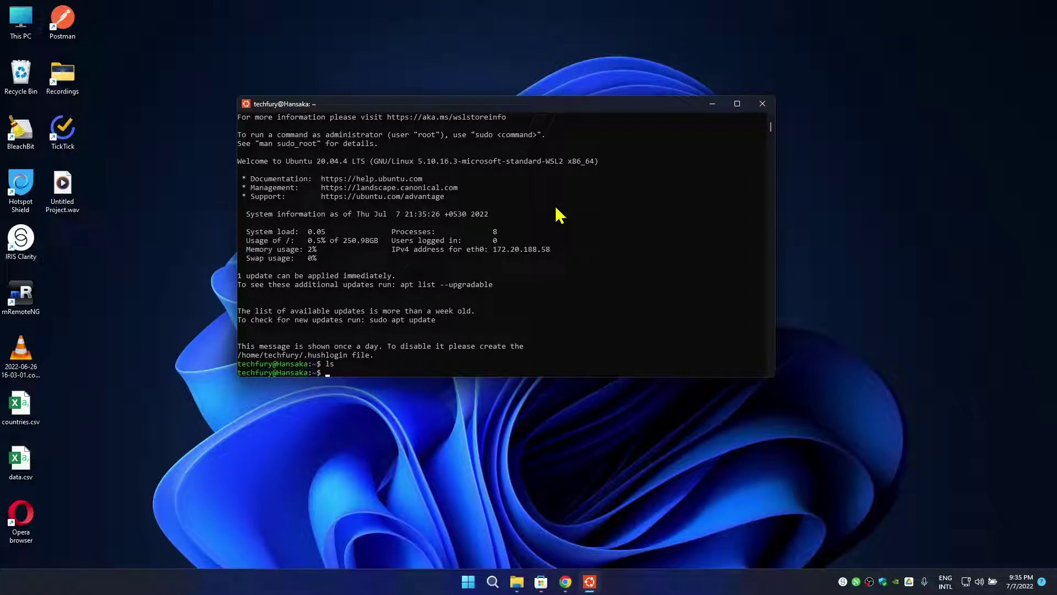
{"action": "type", "text": "ls /mnt./"}
{"action": "key", "text": "Return"}
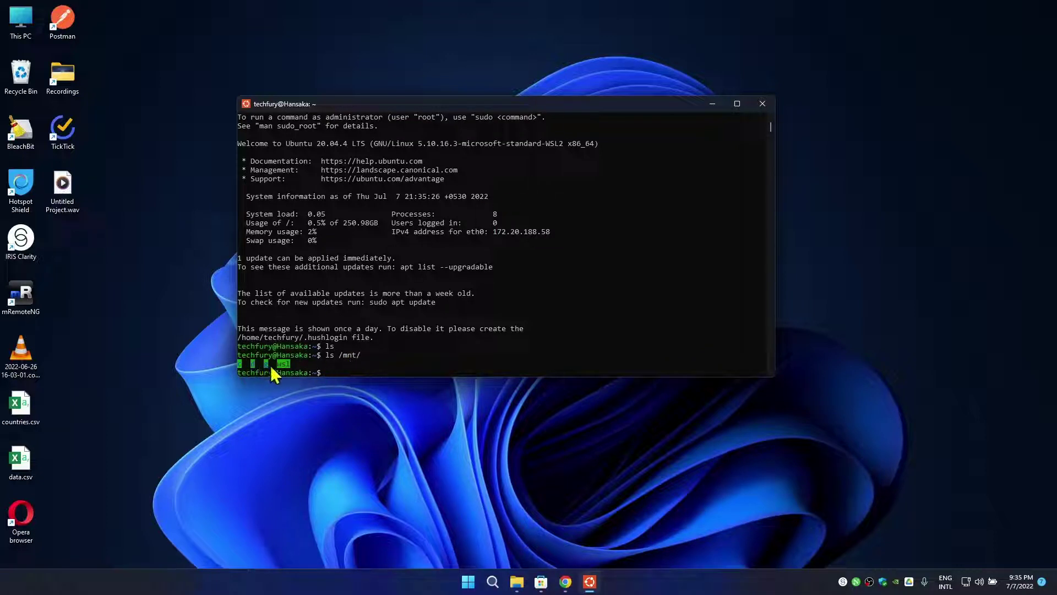
Step: Open This PC and browse to the Work (D:) drive, arranged beside the Ubuntu terminal
{"action": "double_click", "coordinate": [20, 20]}
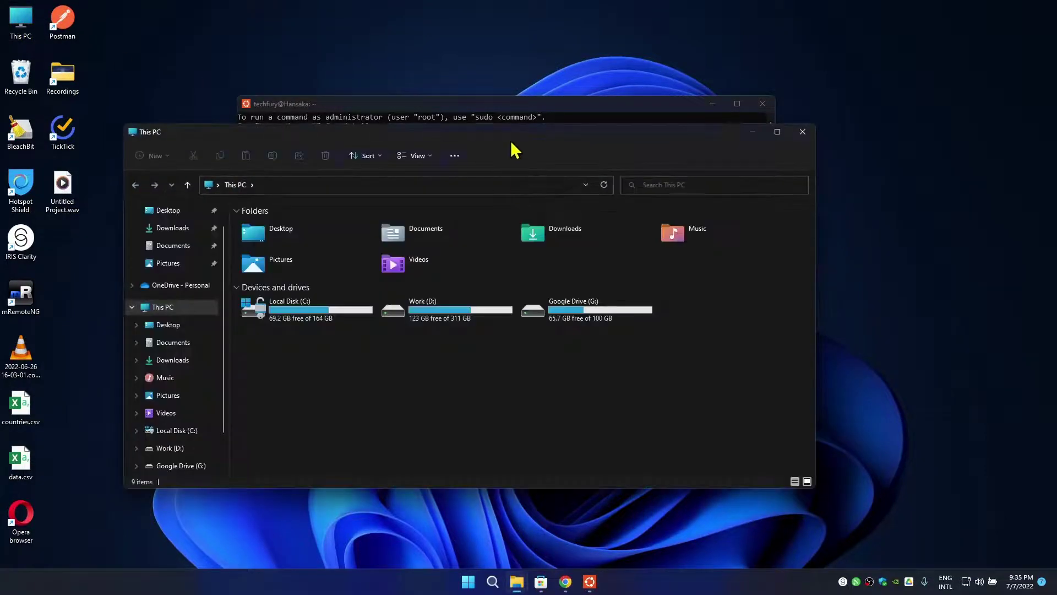
{"action": "left_click_drag", "start_coordinate": [514, 149], "coordinate": [552, 124]}
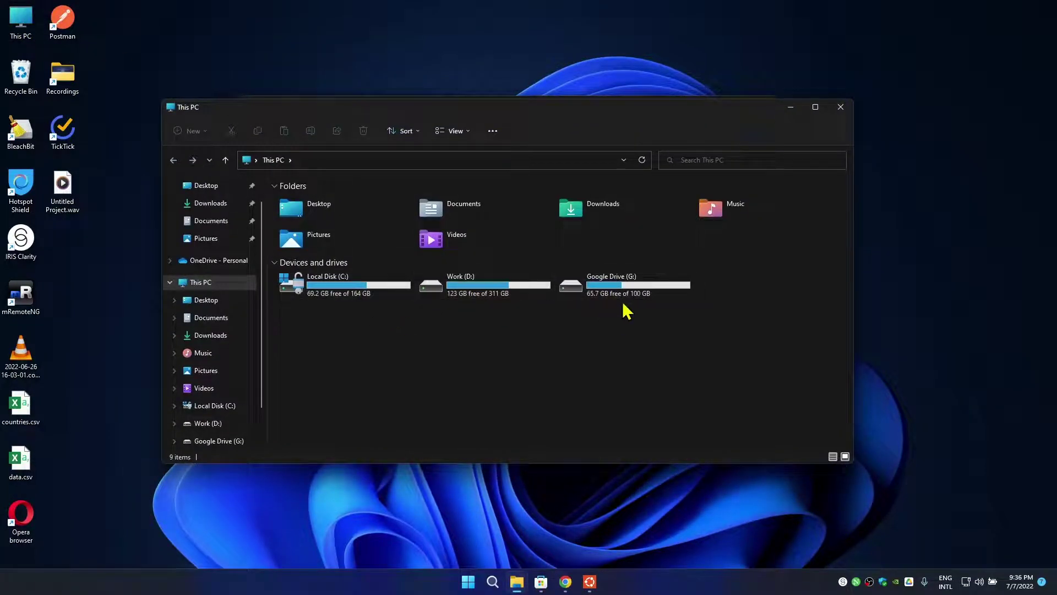
{"action": "left_click_drag", "start_coordinate": [620, 116], "coordinate": [592, 165]}
{"action": "left_click", "coordinate": [620, 114]}
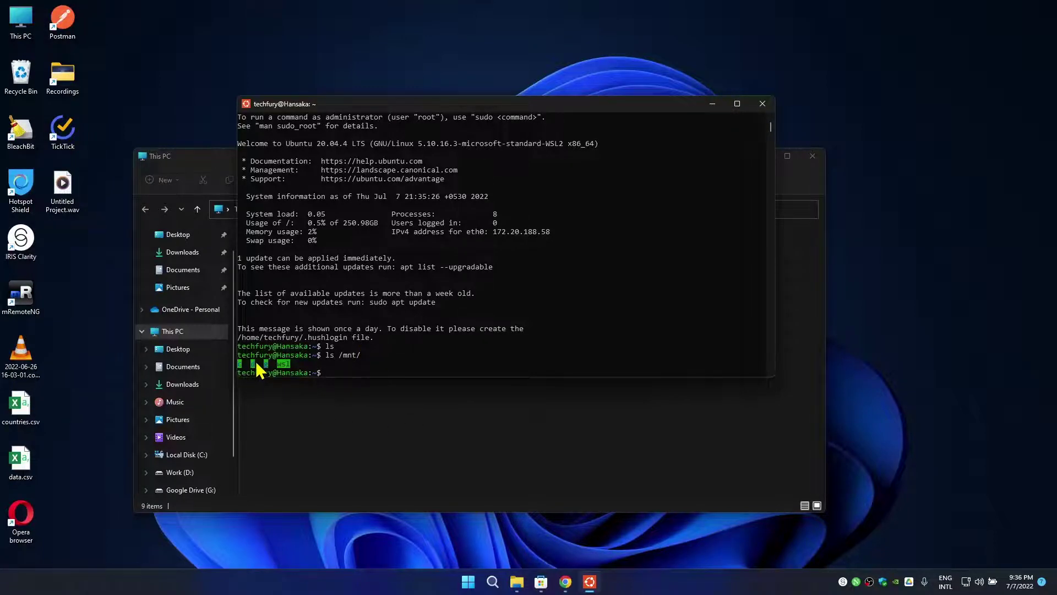
{"action": "left_click", "coordinate": [406, 427]}
{"action": "double_click", "coordinate": [449, 348]}
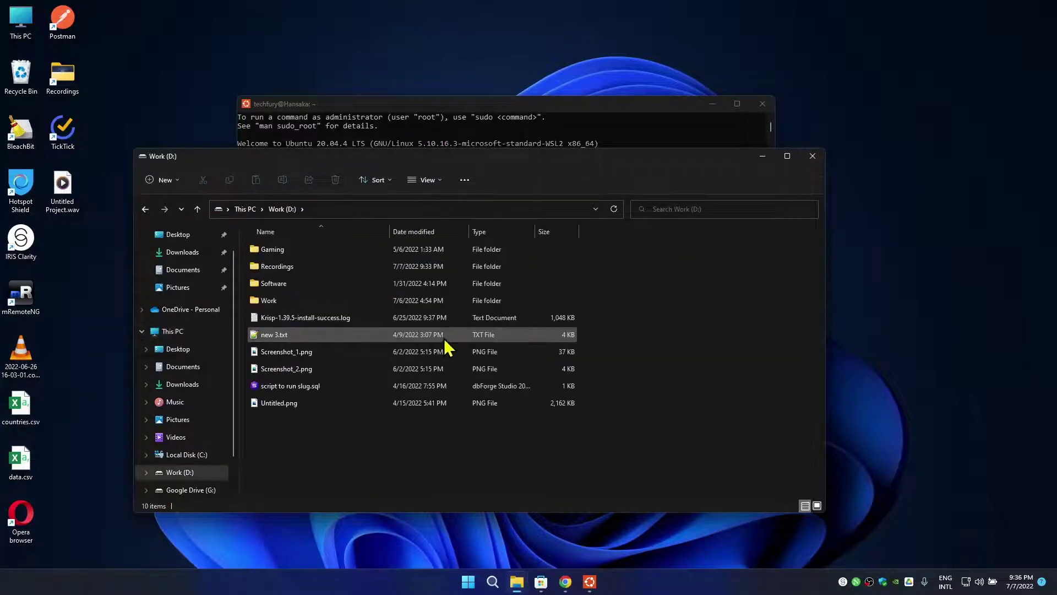
{"action": "left_click_drag", "start_coordinate": [642, 460], "coordinate": [711, 368]}
{"action": "left_click_drag", "start_coordinate": [619, 164], "coordinate": [583, 180]}
Step: In the Ubuntu terminal, change to /mnt/d and list its files with ls -all
{"action": "left_click", "coordinate": [554, 155]}
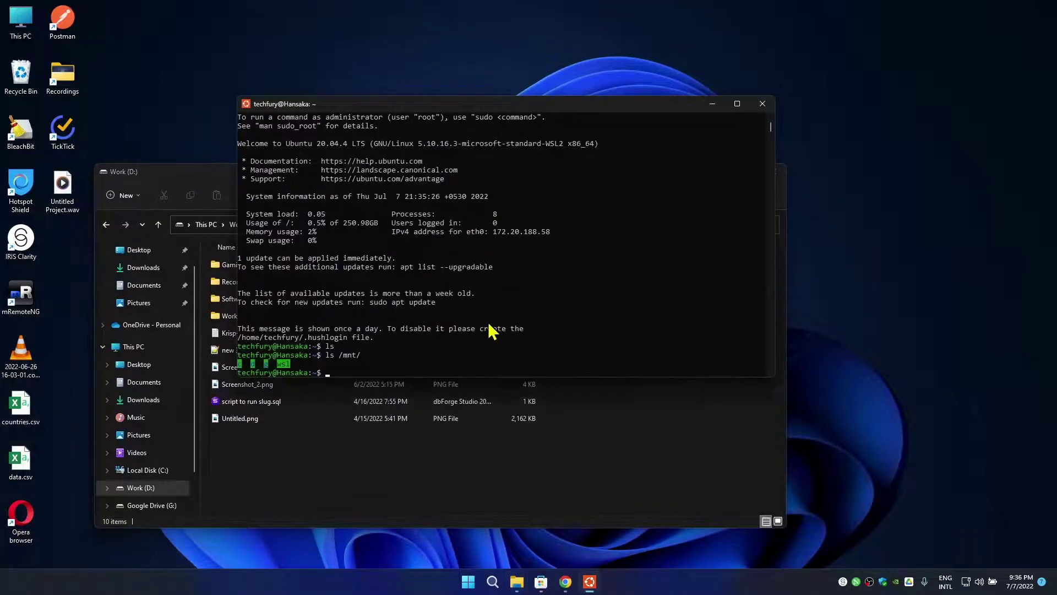
{"action": "type", "text": "cd /mnt/d"}
{"action": "key", "text": "Return"}
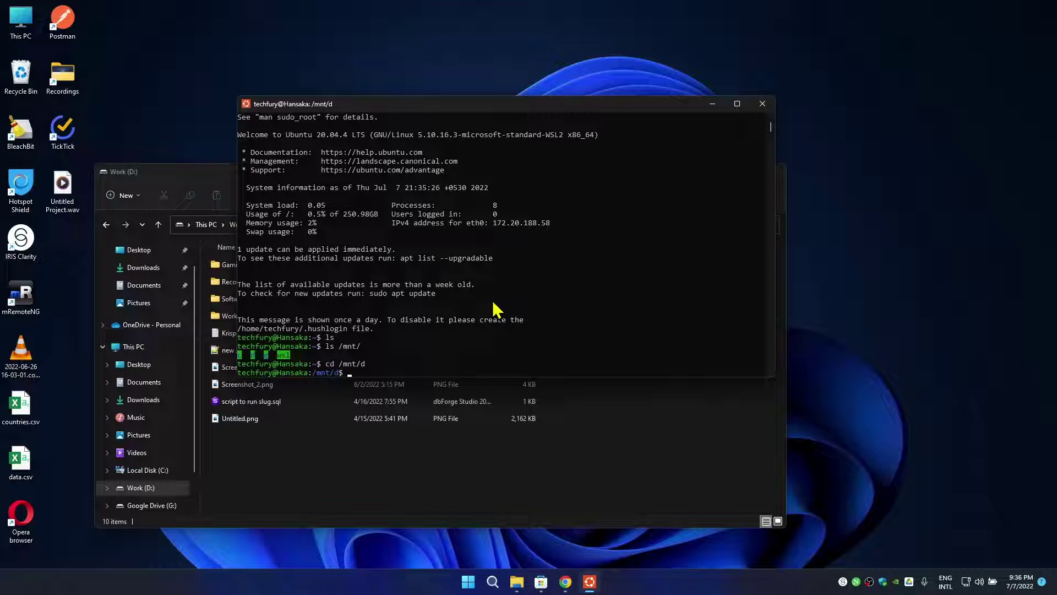
{"action": "type", "text": "ls -all"}
{"action": "key", "text": "Return"}
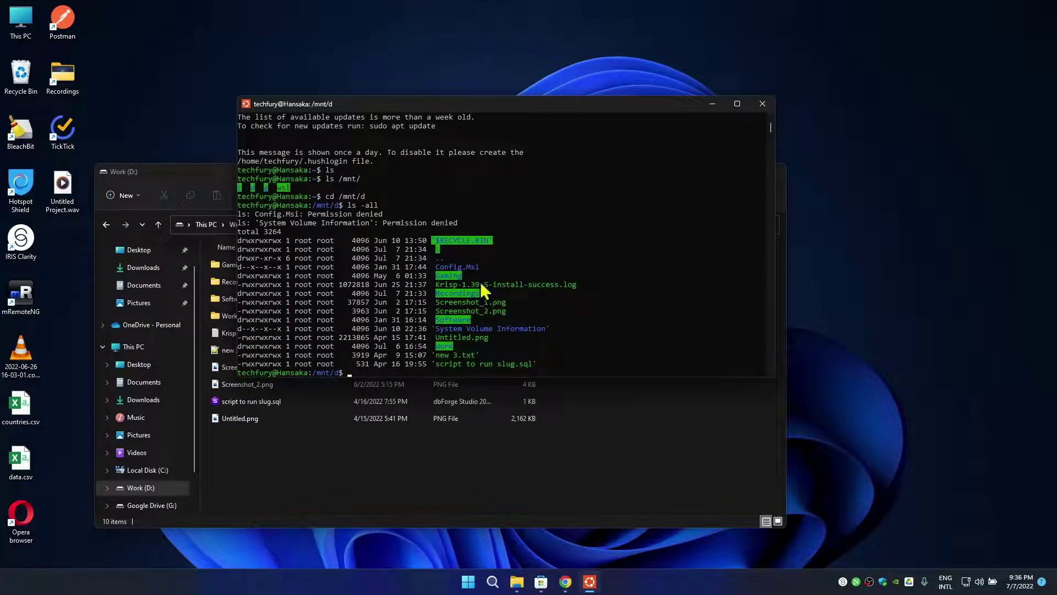
Step: Compare the listing with File Explorer's D: drive contents, such as Screenshot_2.png, then minimize Explorer
{"action": "left_click_drag", "start_coordinate": [523, 105], "coordinate": [510, 83]}
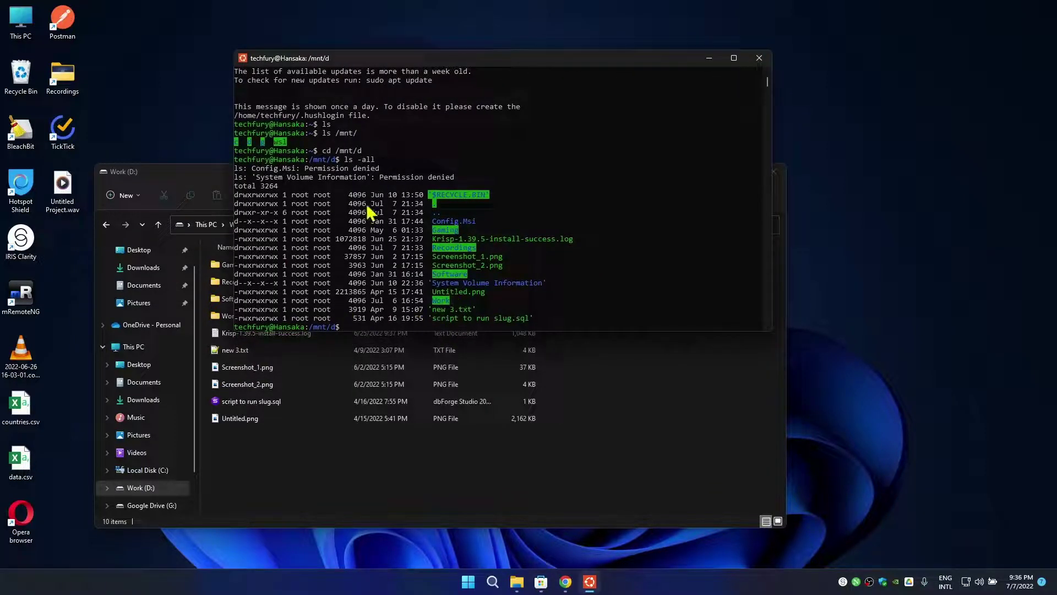
{"action": "left_click_drag", "start_coordinate": [503, 62], "coordinate": [653, 41]}
{"action": "left_click", "coordinate": [654, 468]}
{"action": "left_click_drag", "start_coordinate": [586, 175], "coordinate": [609, 302]}
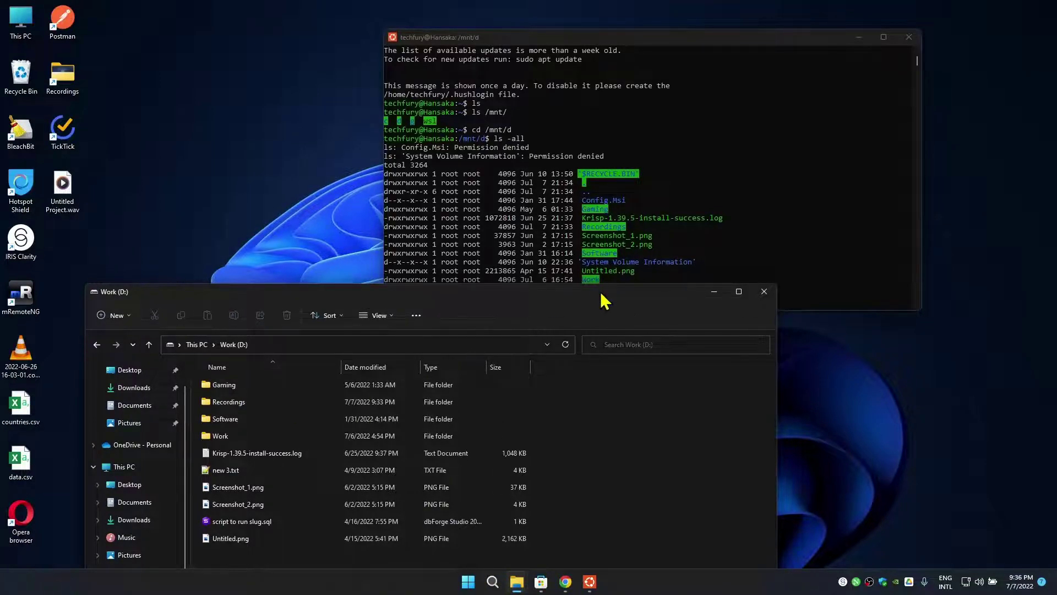
{"action": "left_click_drag", "start_coordinate": [598, 296], "coordinate": [592, 302]}
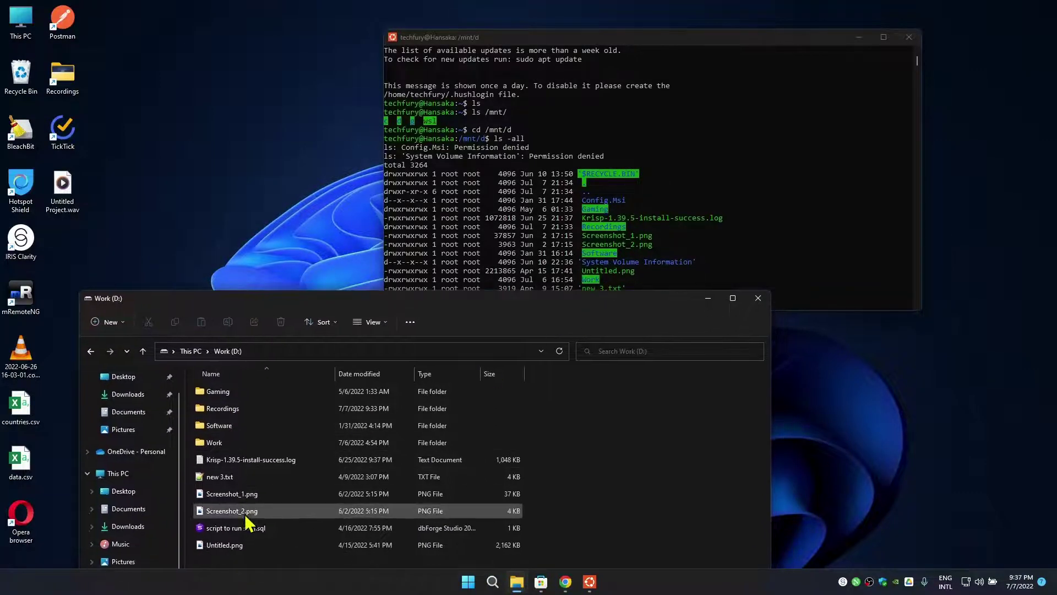
{"action": "left_click", "coordinate": [246, 517]}
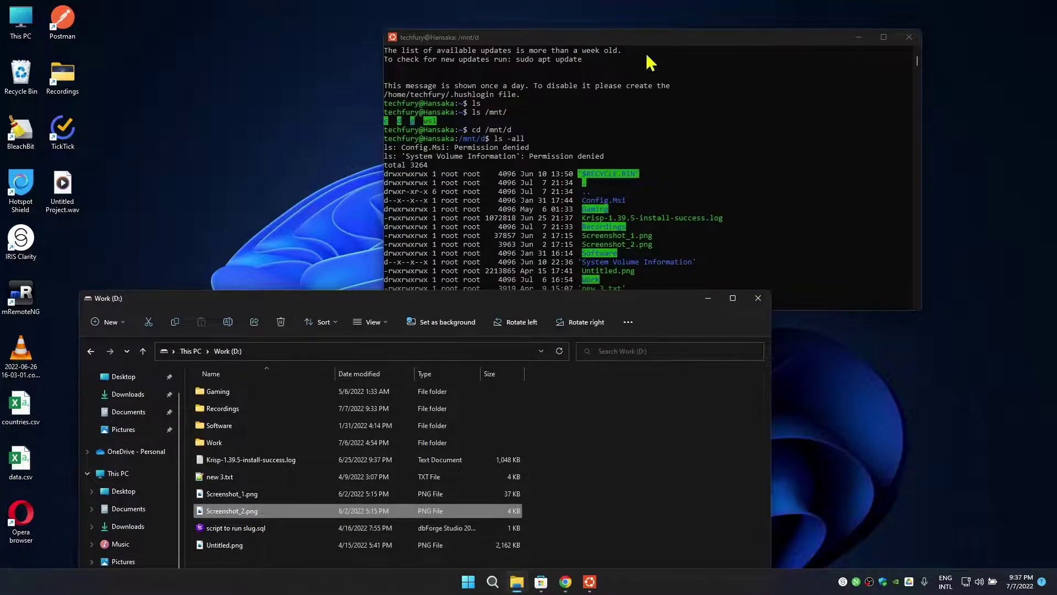
{"action": "left_click_drag", "start_coordinate": [674, 41], "coordinate": [557, 100]}
{"action": "left_click", "coordinate": [635, 443]}
{"action": "left_click", "coordinate": [708, 299]}
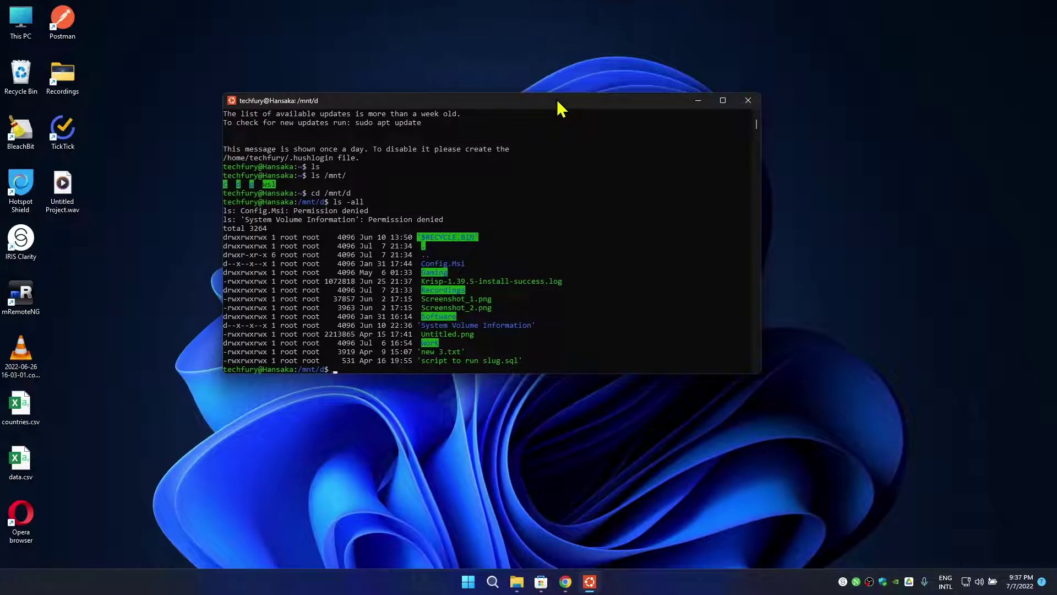